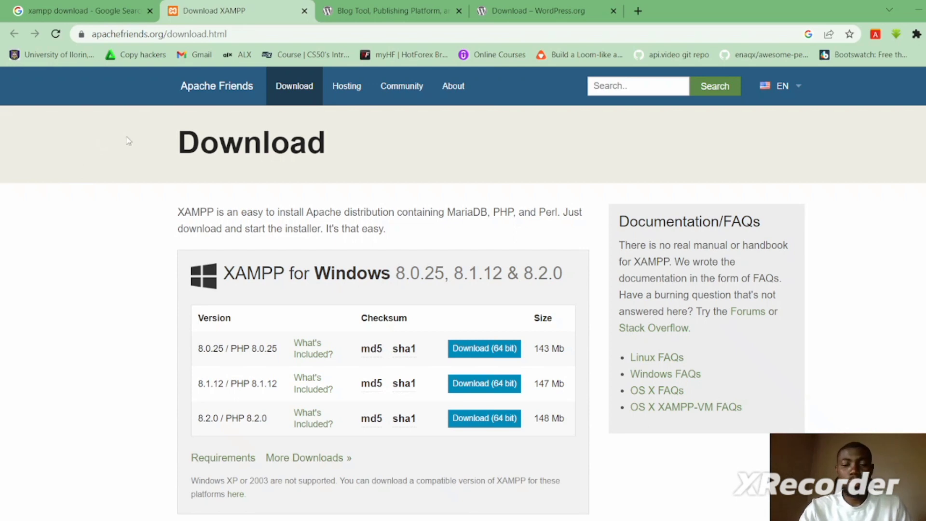
- Switch back to the Google results tab for 'xampp download'
left_click(74, 13)
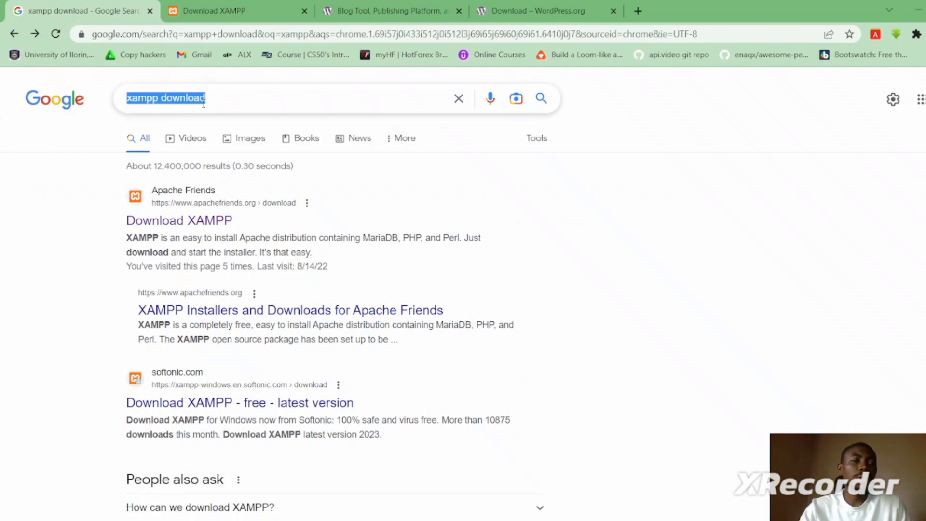
- Return to the XAMPP download page and review the Windows versions 8.0.25, 8.1.12 and 8.2.0
left_click(161, 98)
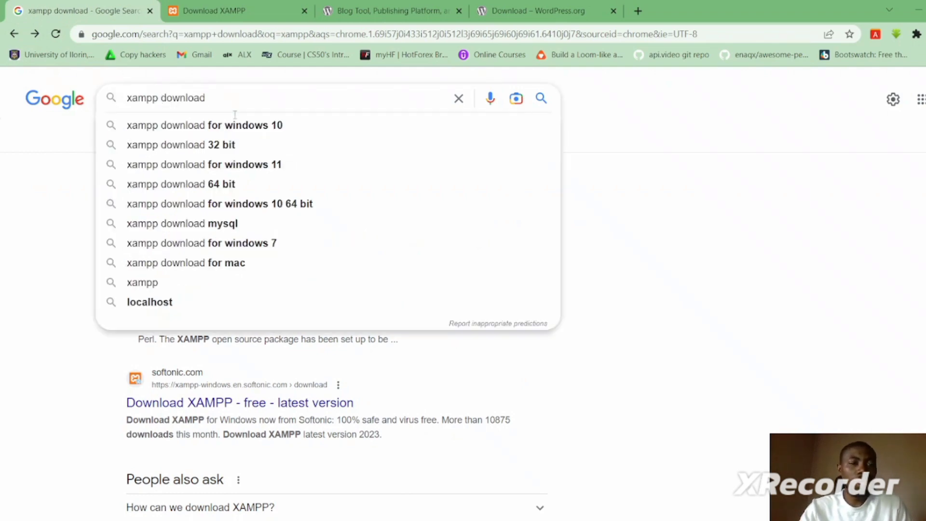
left_click(34, 317)
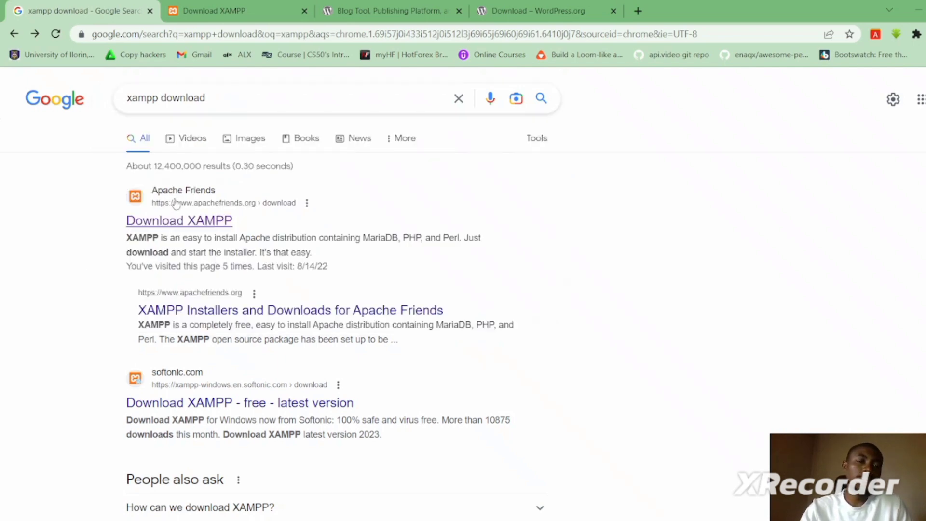
left_click(208, 10)
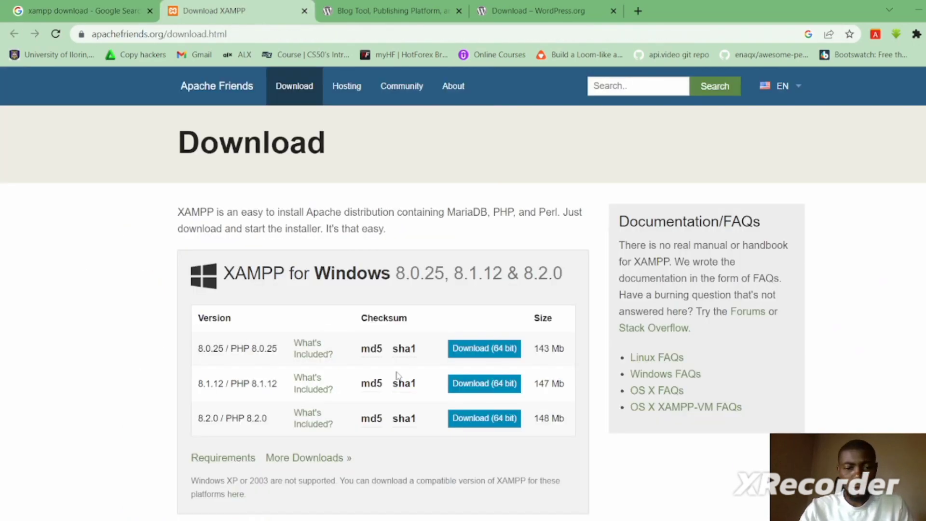
scroll(463, 290, "down", 10)
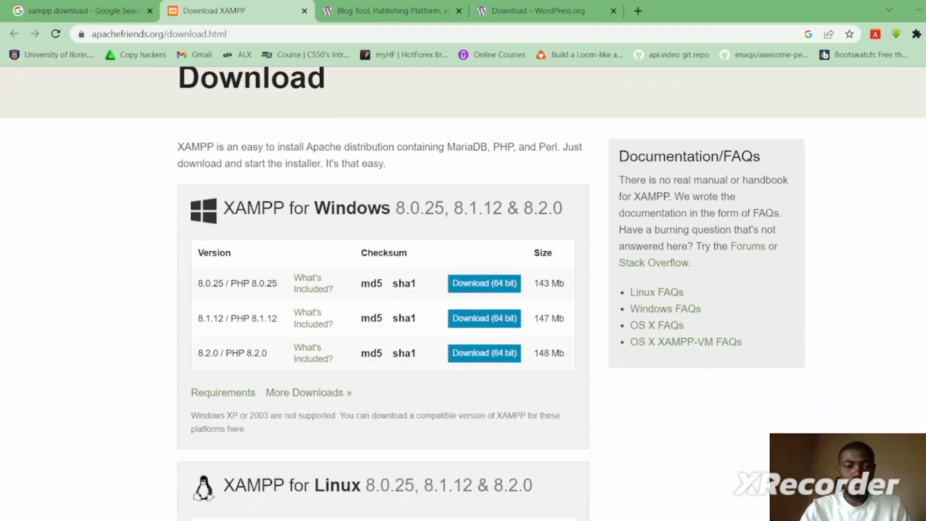
scroll(463, 289, "down", 1)
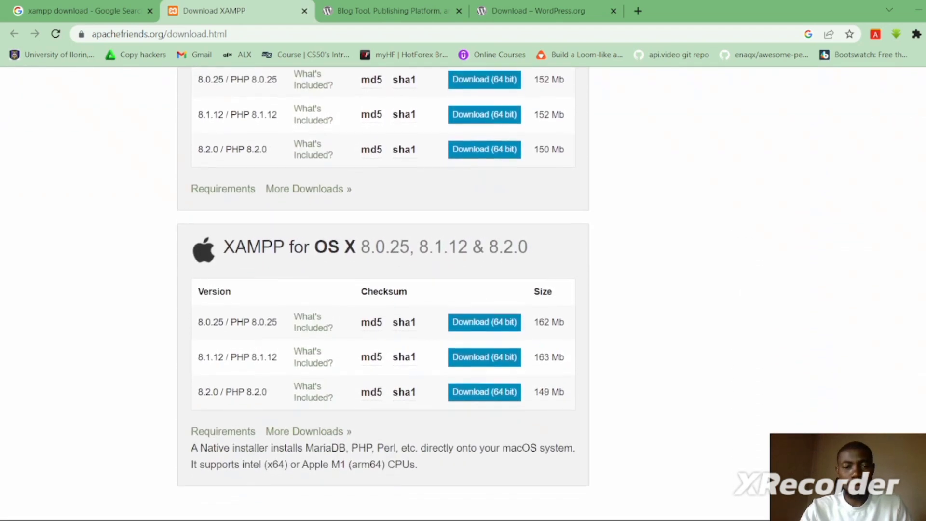
scroll(463, 290, "up", 1)
scroll(463, 290, "down", 1)
scroll(463, 289, "up", 10)
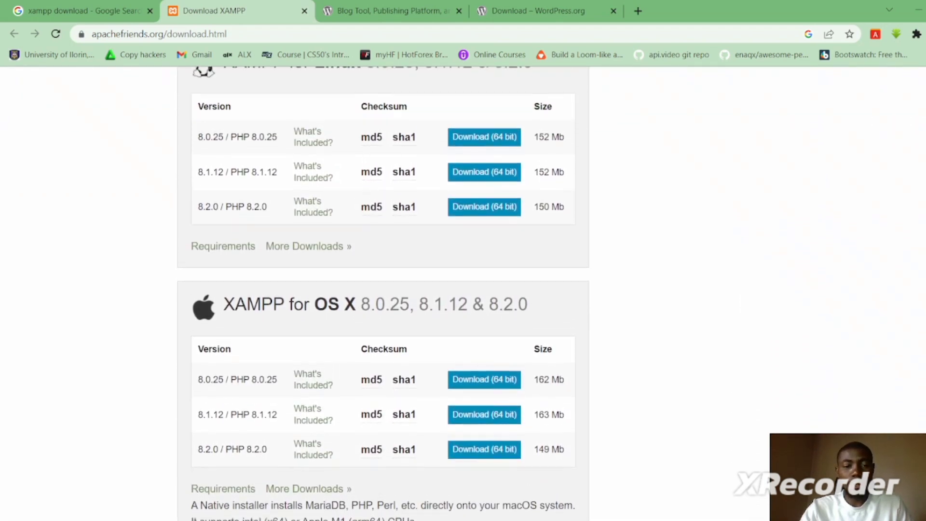
scroll(463, 289, "down", 7)
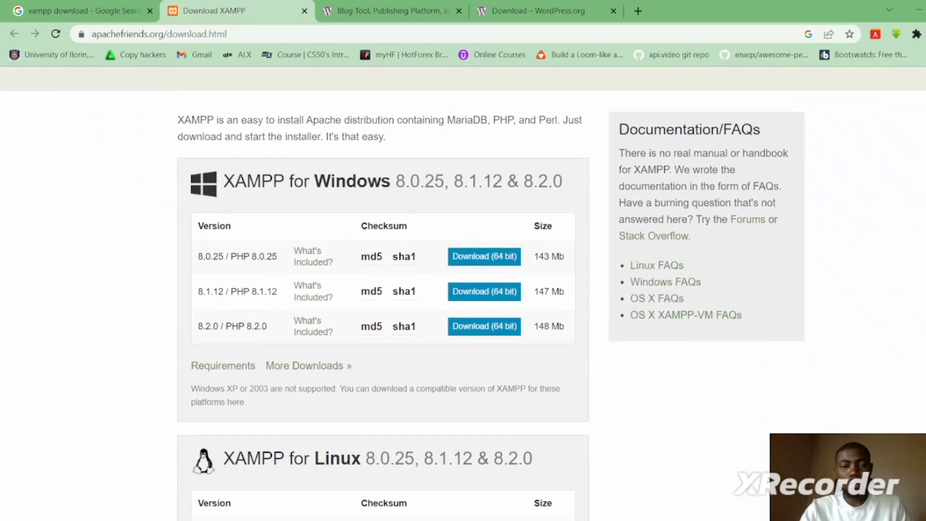
scroll(463, 289, "down", 2)
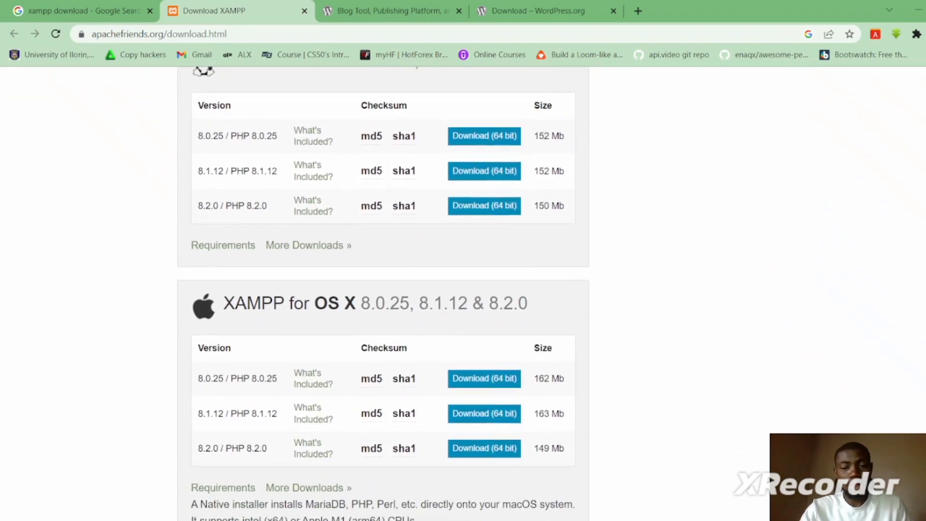
scroll(463, 289, "up", 6)
scroll(382, 294, "up", 1)
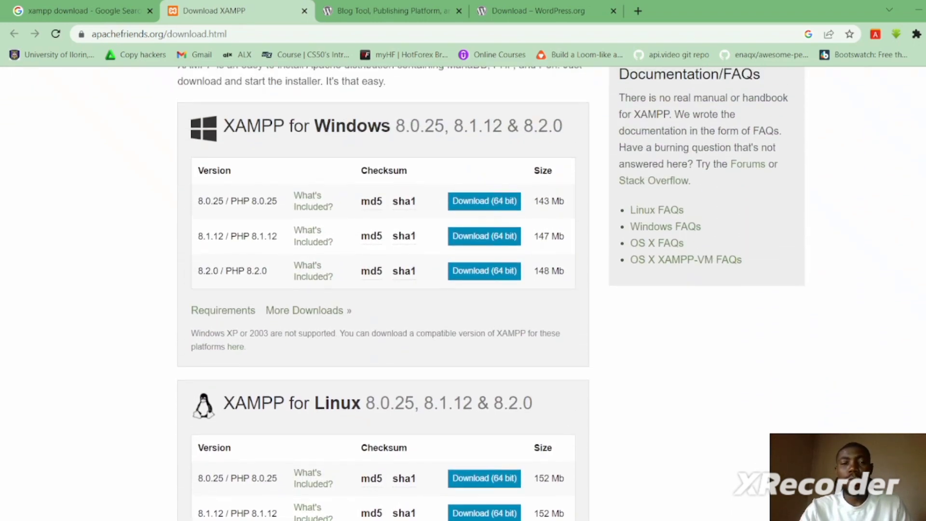
scroll(463, 290, "up", 1)
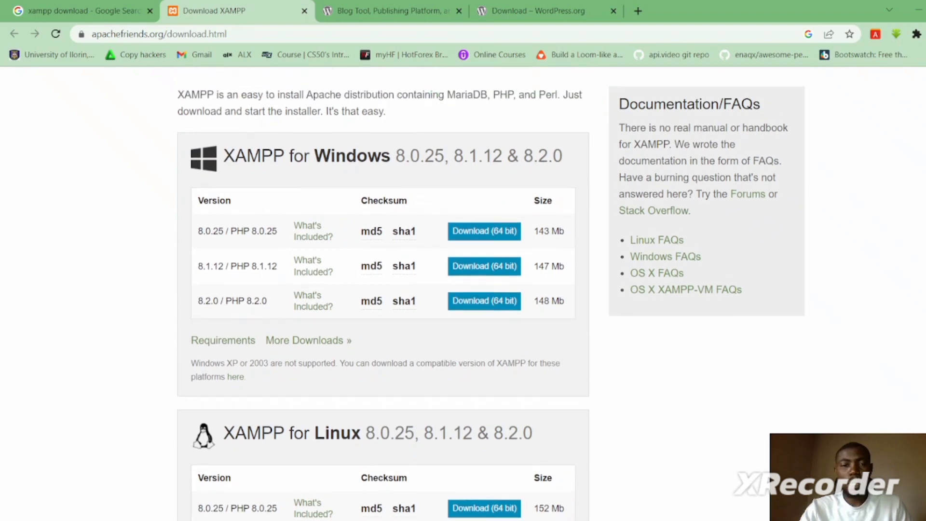
scroll(463, 290, "down", 6)
scroll(464, 290, "up", 1)
scroll(463, 289, "up", 5)
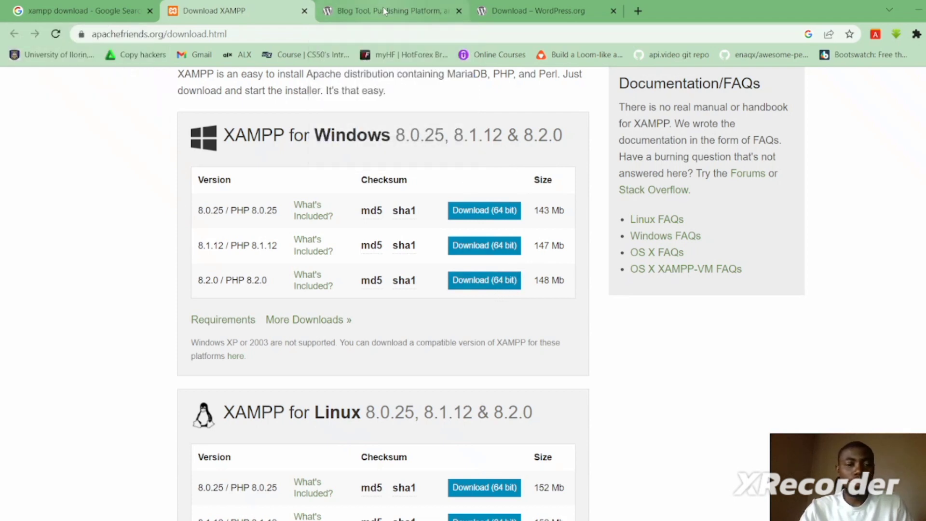
mouse_move(385, 10)
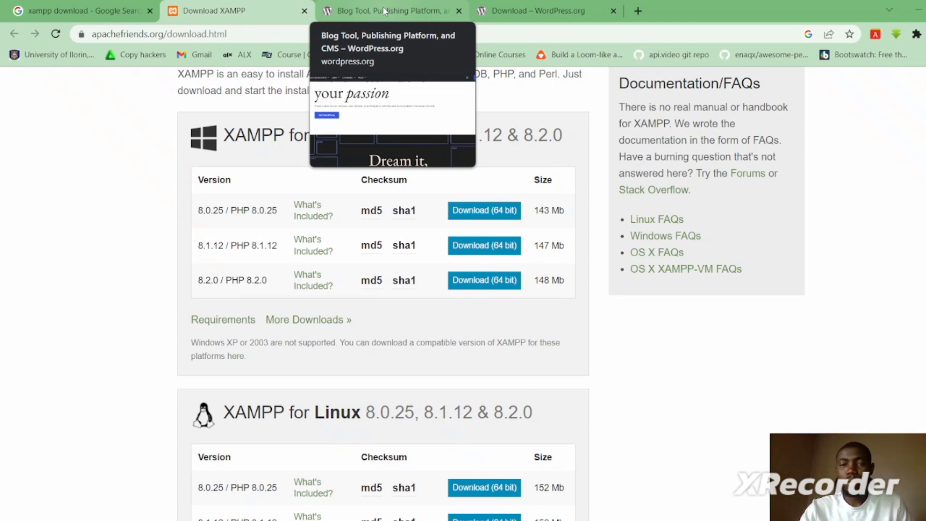
- Look over the WordPress.org home page, then switch to the WordPress 6.1.1 download page
left_click(385, 10)
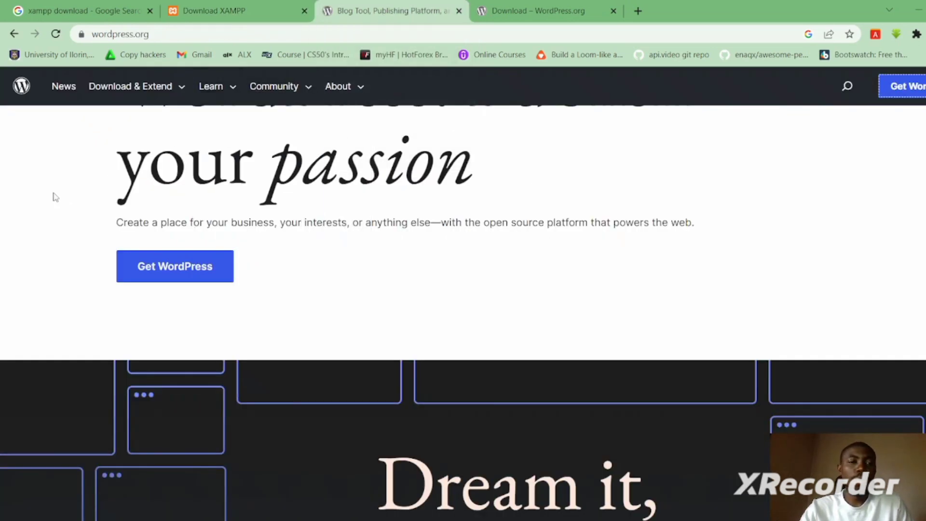
scroll(463, 289, "up", 8)
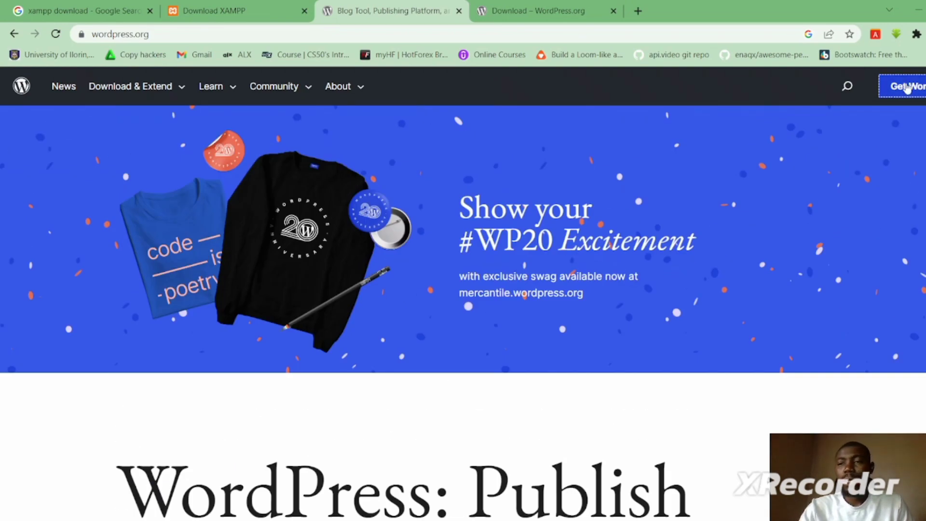
scroll(908, 101, "down", 9)
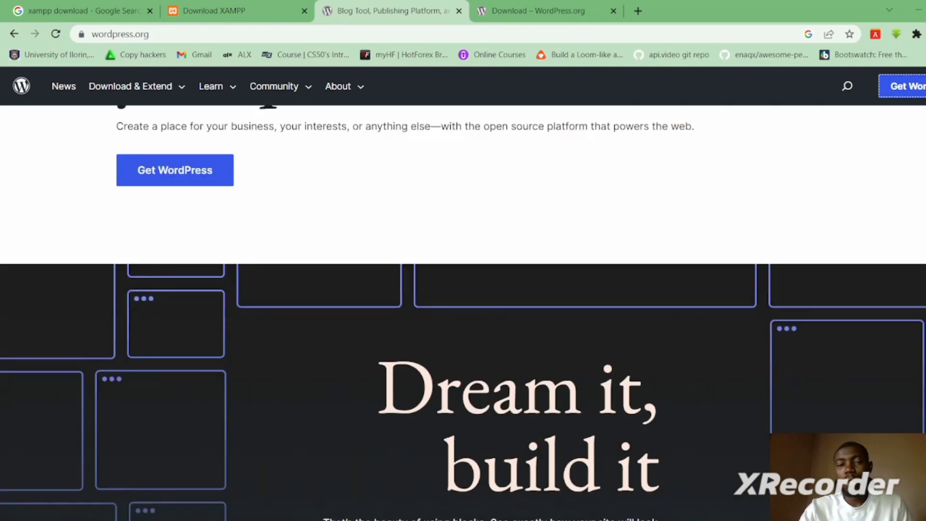
scroll(908, 100, "up", 9)
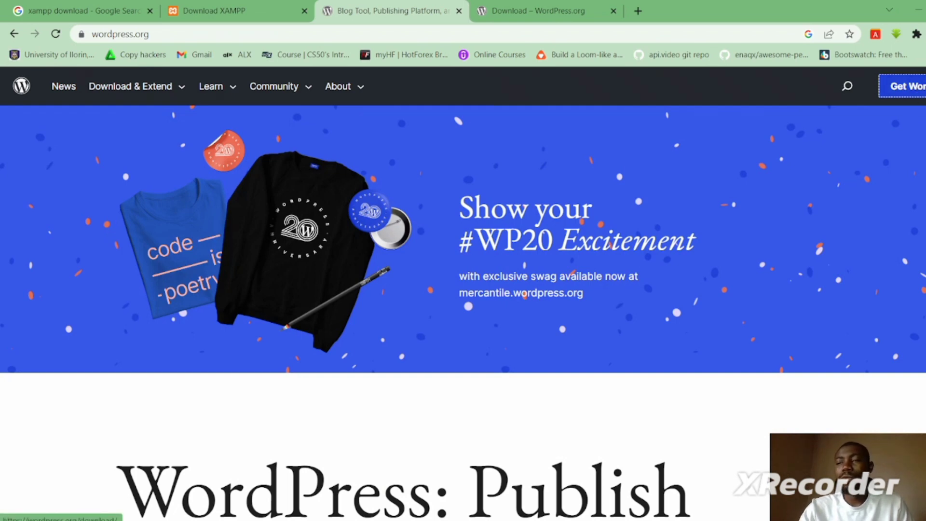
scroll(924, 145, "down", 7)
scroll(924, 145, "down", 3)
scroll(567, 221, "up", 1)
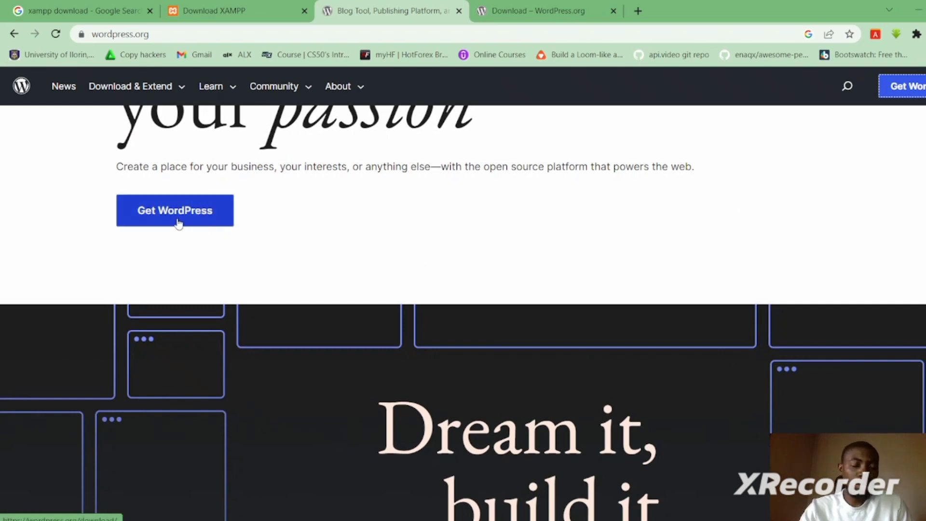
left_click(544, 12)
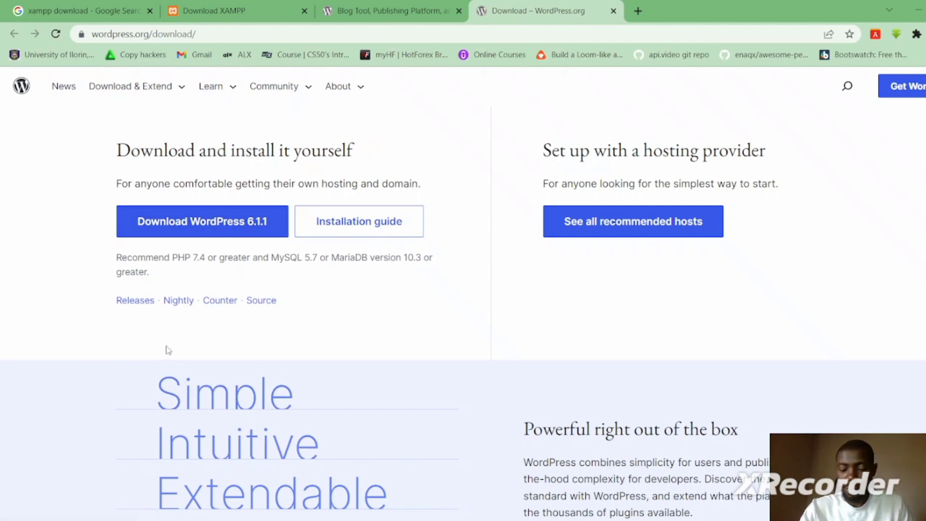
scroll(167, 350, "down", 1)
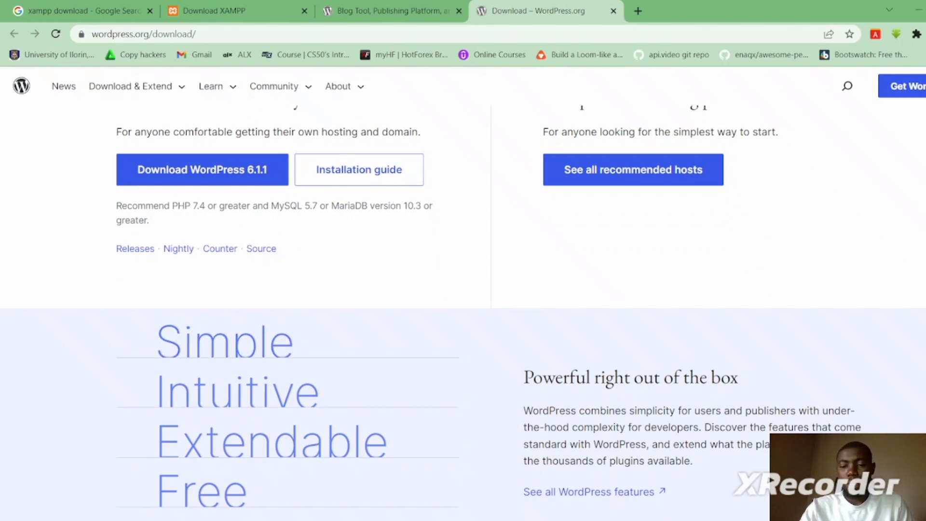
- Bring the File Explorer window for the Acer (C:) drive to the front
mouse_move(697, 520)
mouse_move(498, 520)
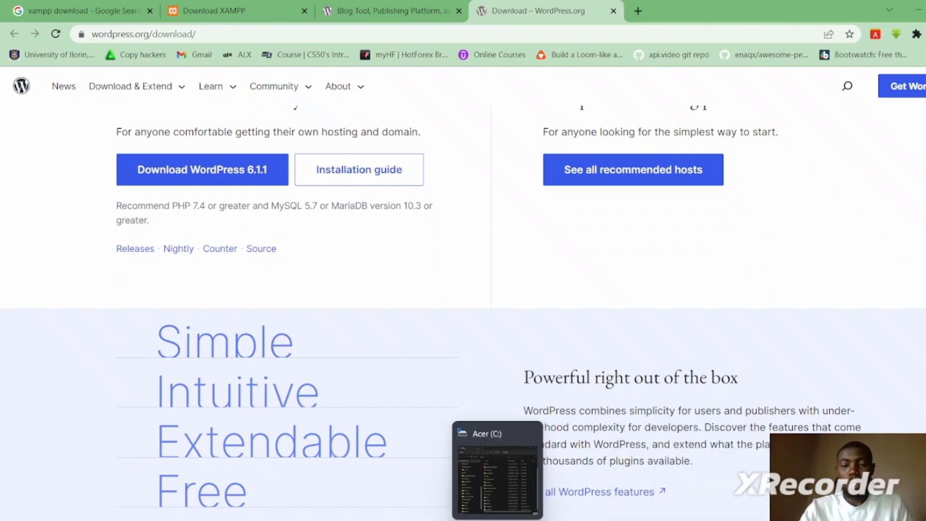
left_click(498, 475)
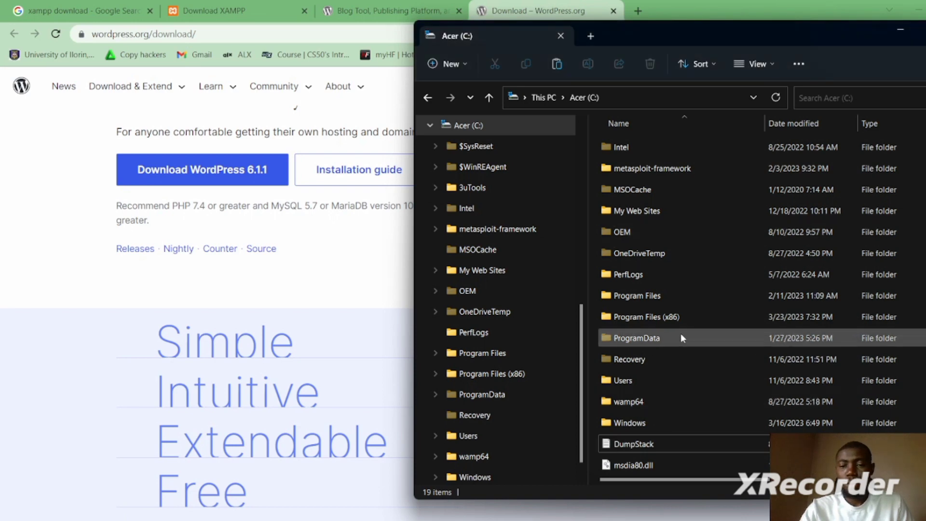
- Search the C: drive for 'xampp'
scroll(748, 309, "up", 1)
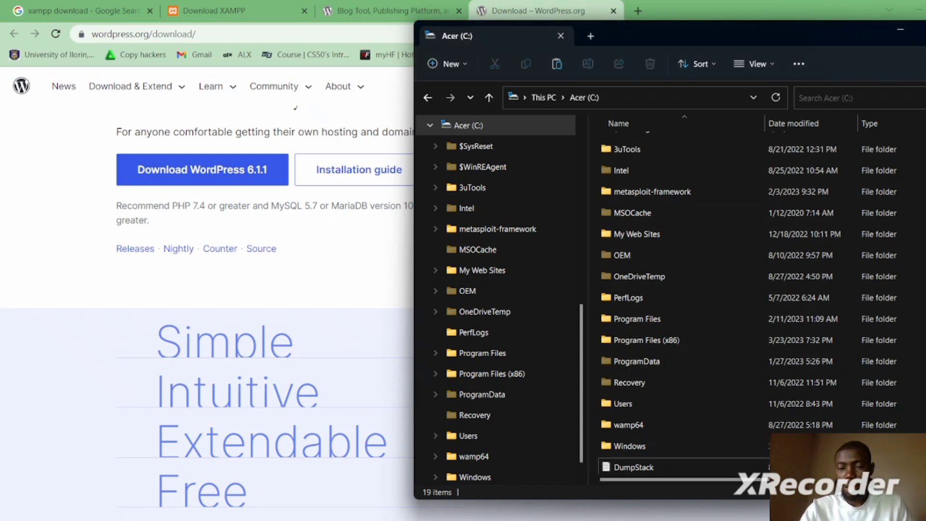
scroll(748, 309, "down", 1)
scroll(748, 309, "up", 1)
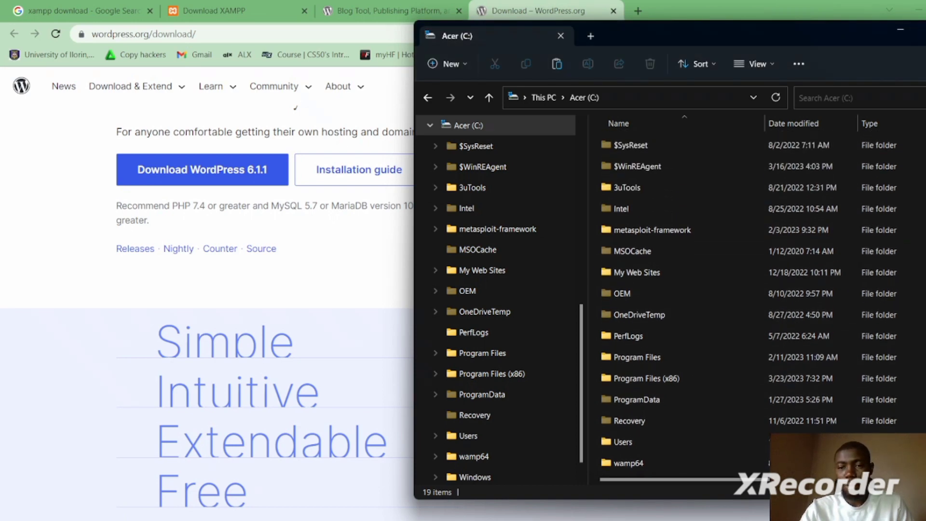
scroll(748, 309, "down", 1)
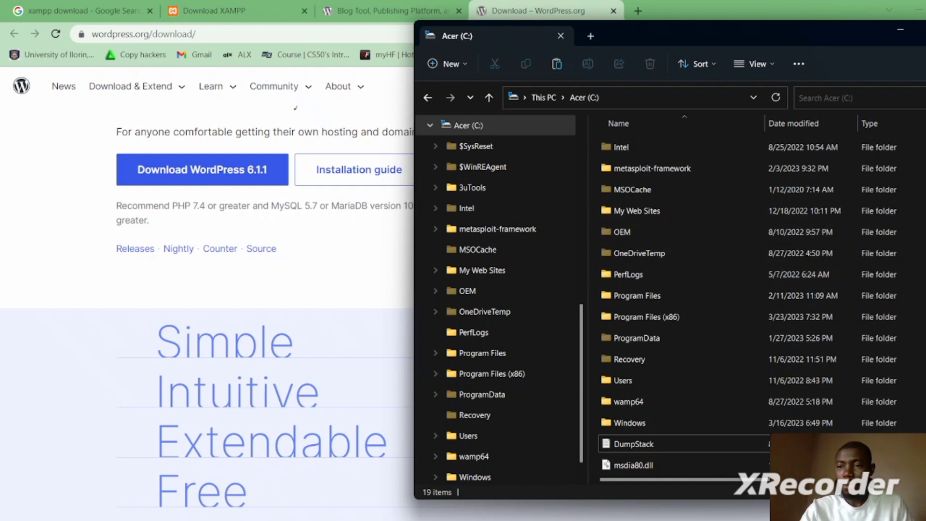
scroll(748, 309, "up", 1)
scroll(747, 309, "down", 1)
scroll(748, 309, "up", 1)
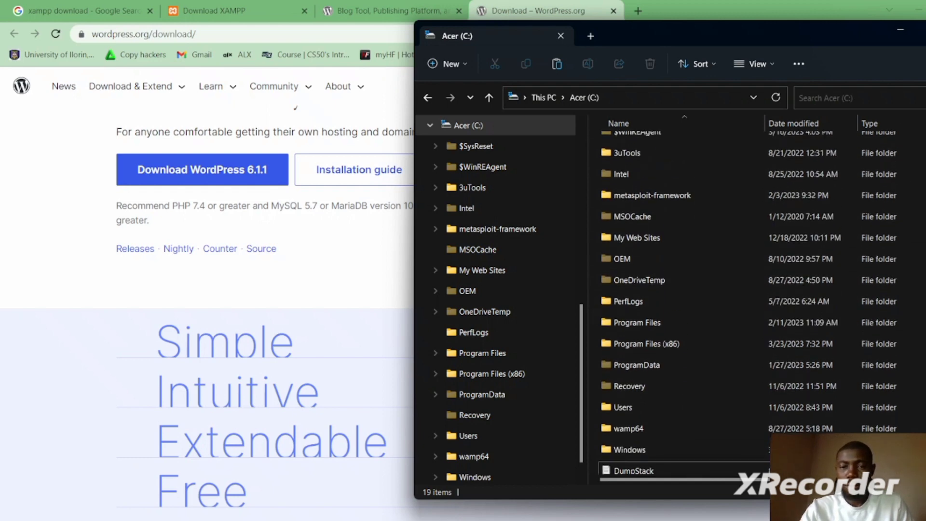
scroll(782, 444, "down", 1)
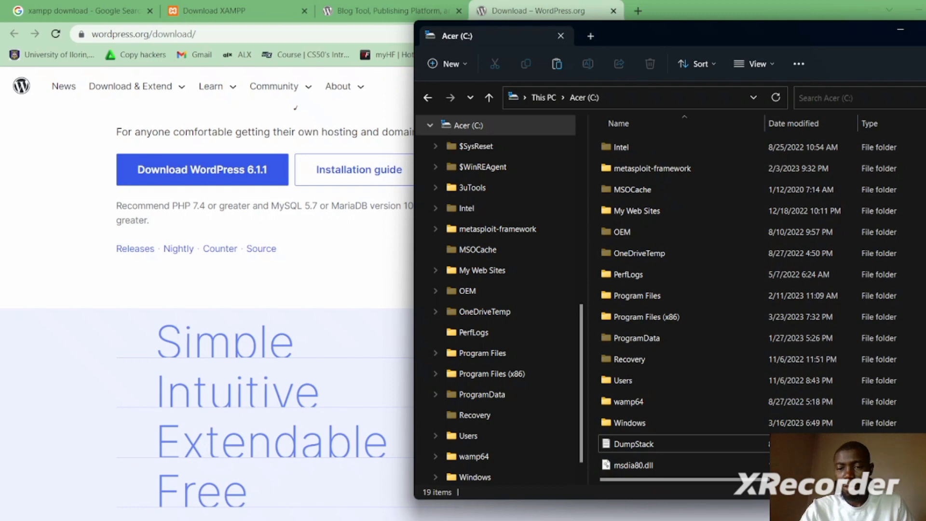
scroll(686, 444, "up", 2)
scroll(686, 443, "down", 2)
scroll(685, 443, "up", 1)
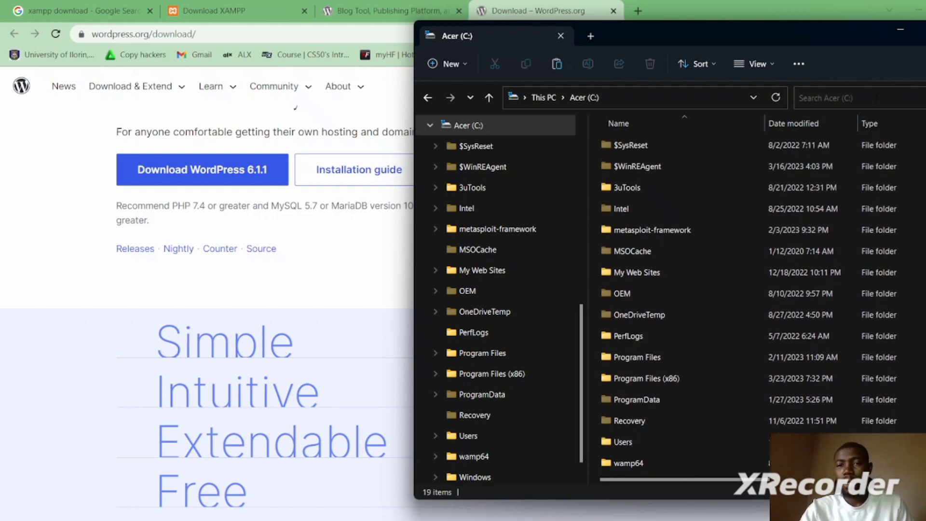
left_click(876, 98)
type("x")
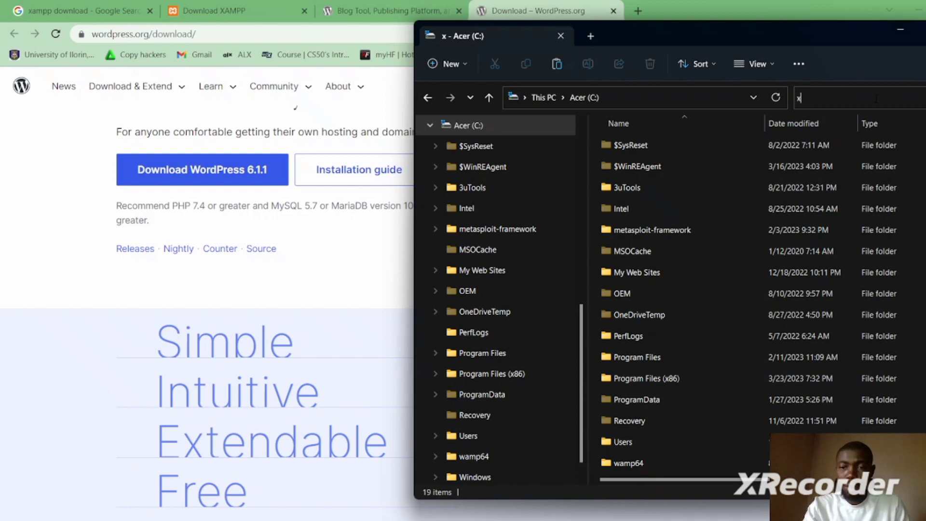
type("ampp")
key("Return")
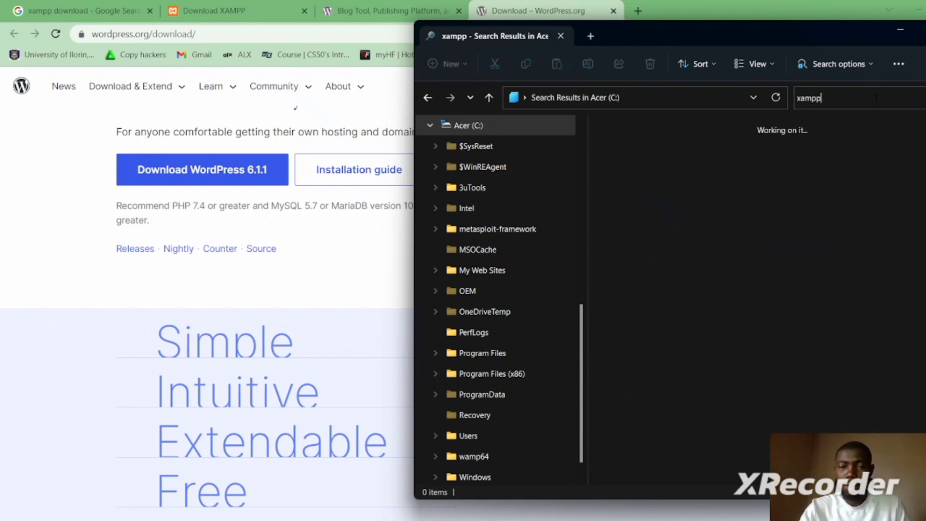
- Open the xampp tutorial folder in Documents and run the xampp-windows installer, raising its UAC warning
scroll(581, 357, "up", 6)
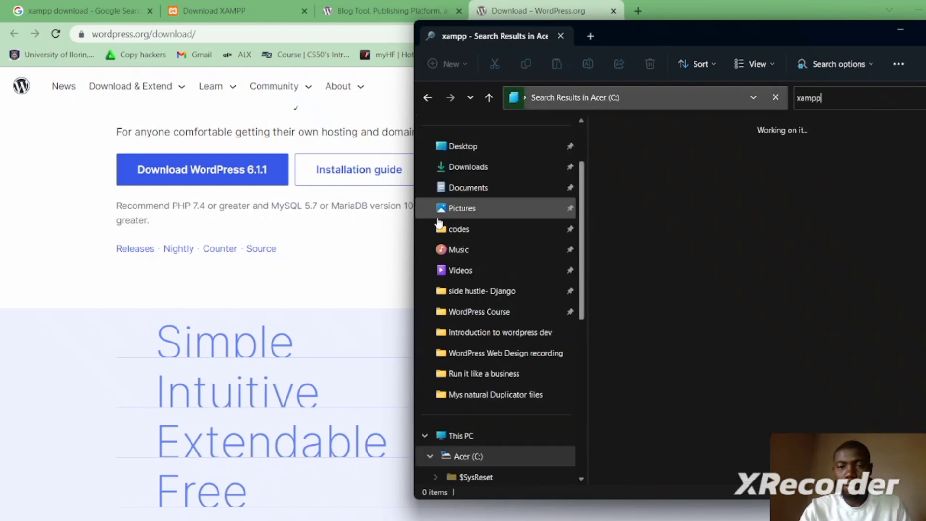
left_click(504, 187)
left_click_drag(504, 184, 471, 191)
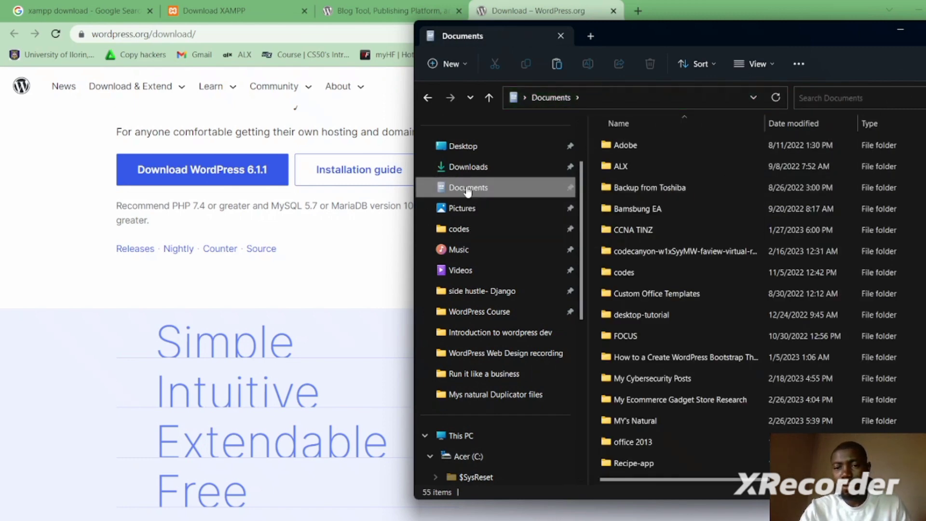
left_click(644, 316)
key("x")
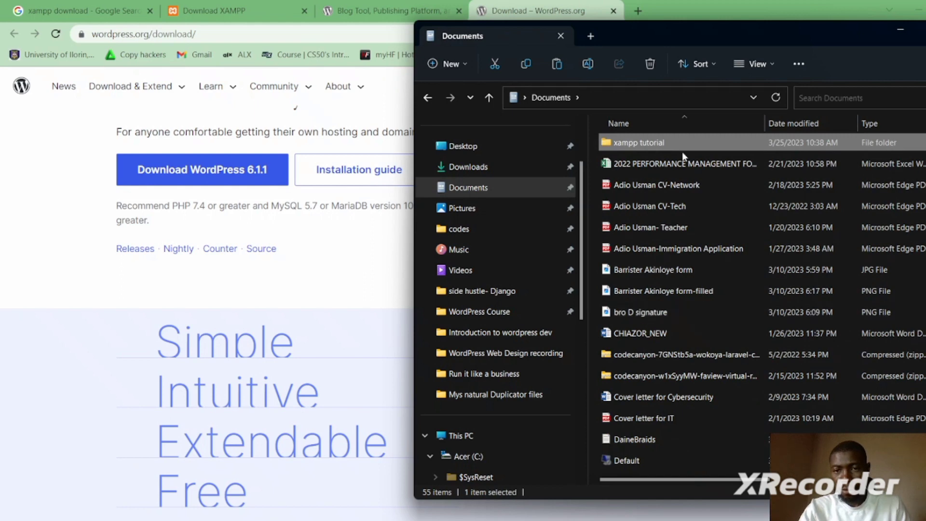
double_click(655, 144)
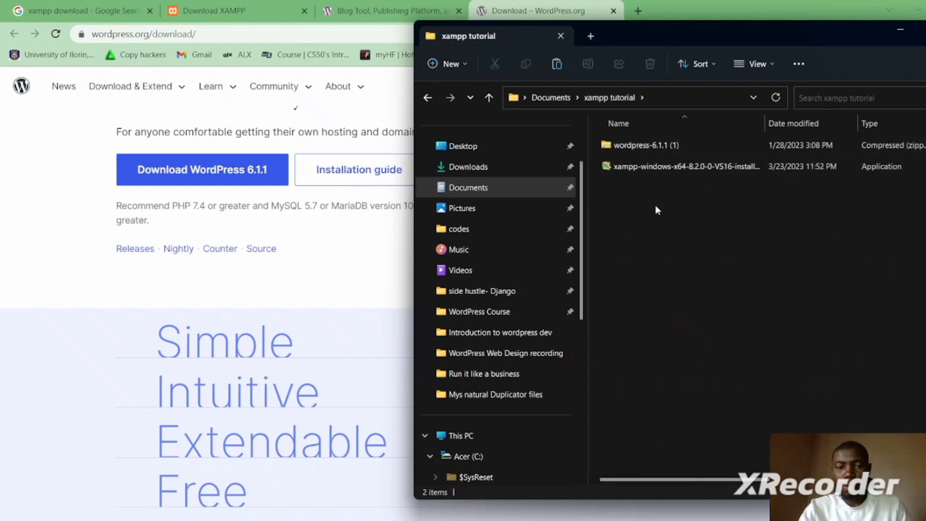
double_click(677, 167)
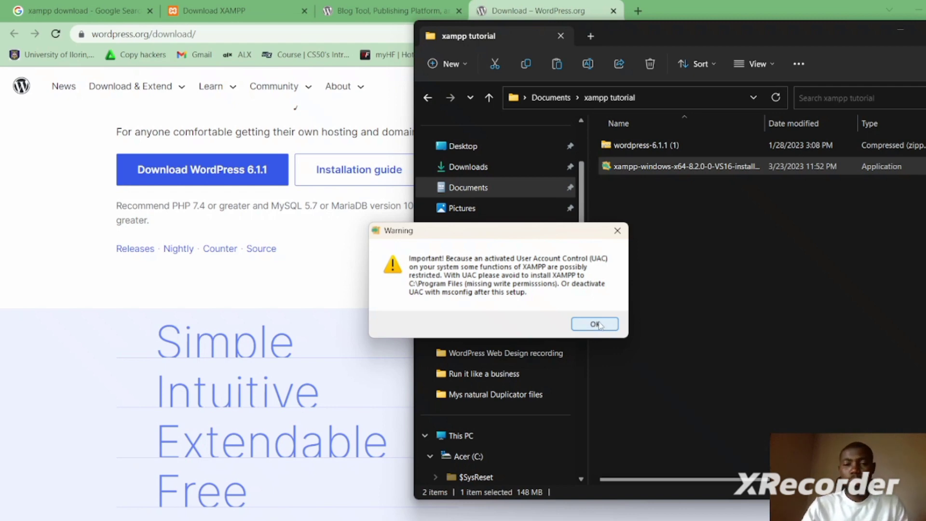
- Dismiss the UAC warning, keep all components, C:\xampp and English, and start the install
left_click(597, 325)
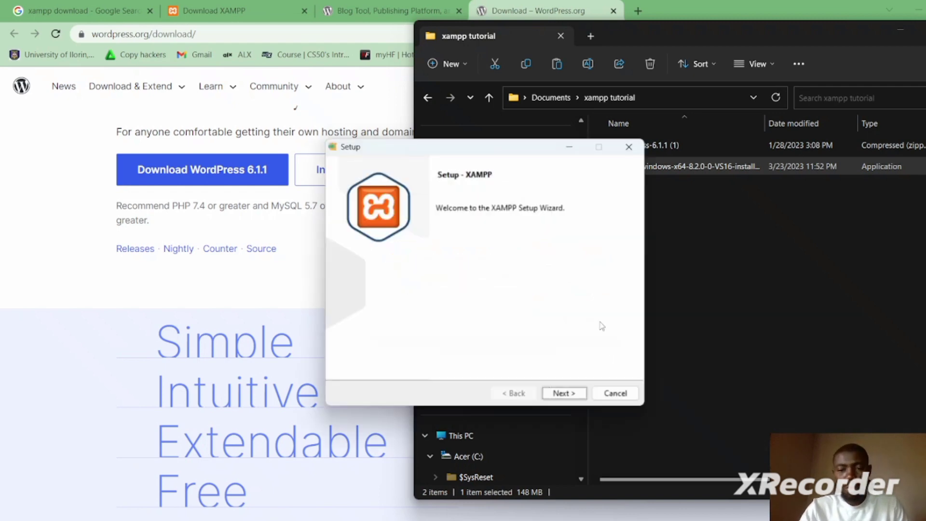
left_click(558, 397)
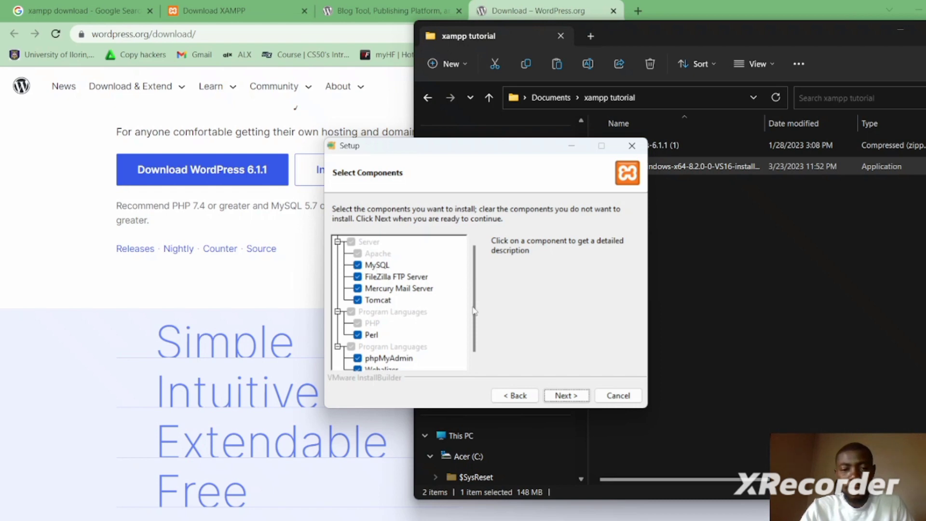
left_click_drag(476, 312, 478, 275)
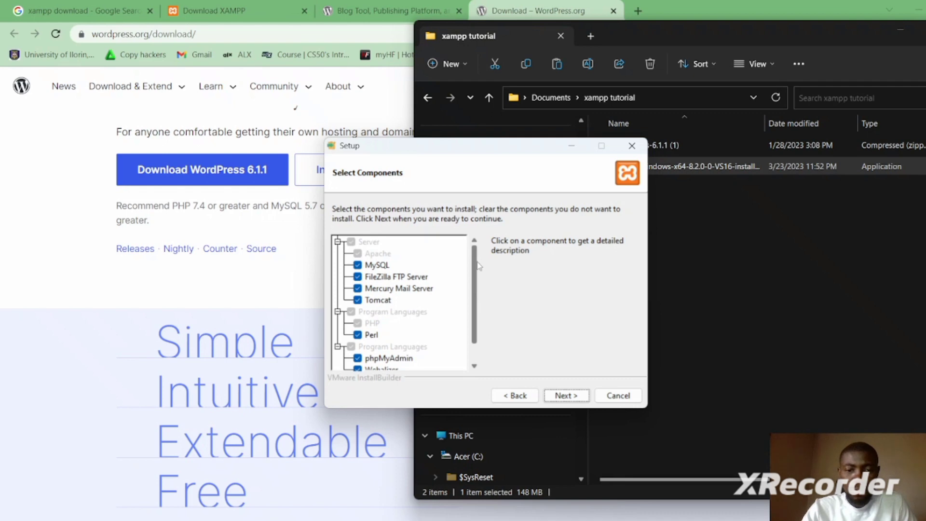
left_click_drag(476, 263, 476, 290)
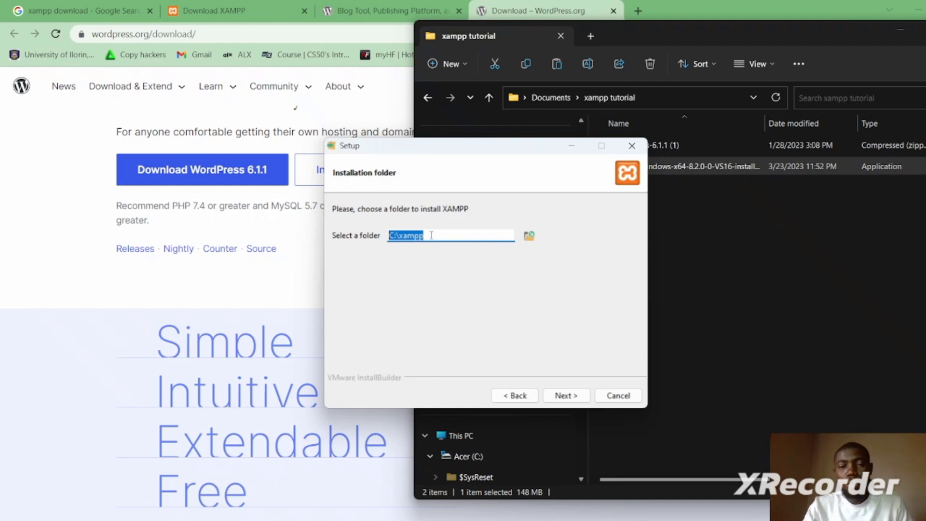
left_click(565, 396)
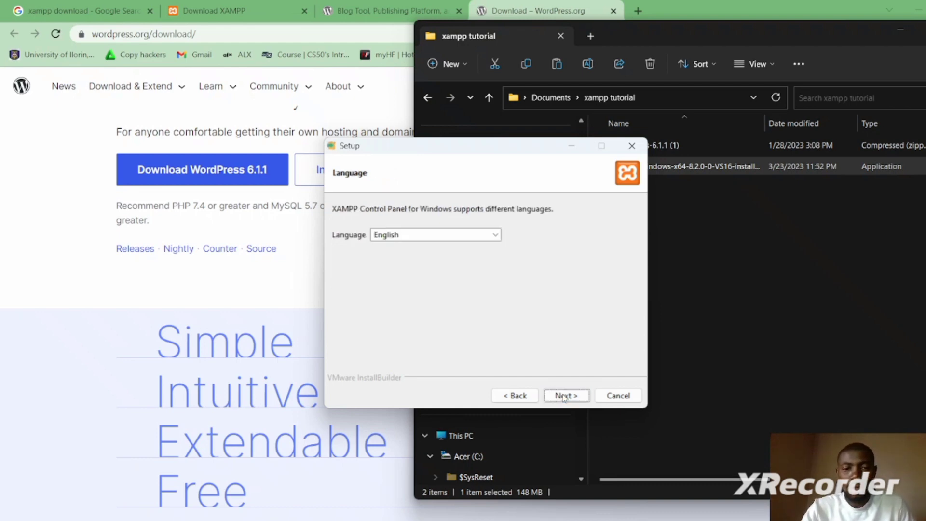
left_click(565, 396)
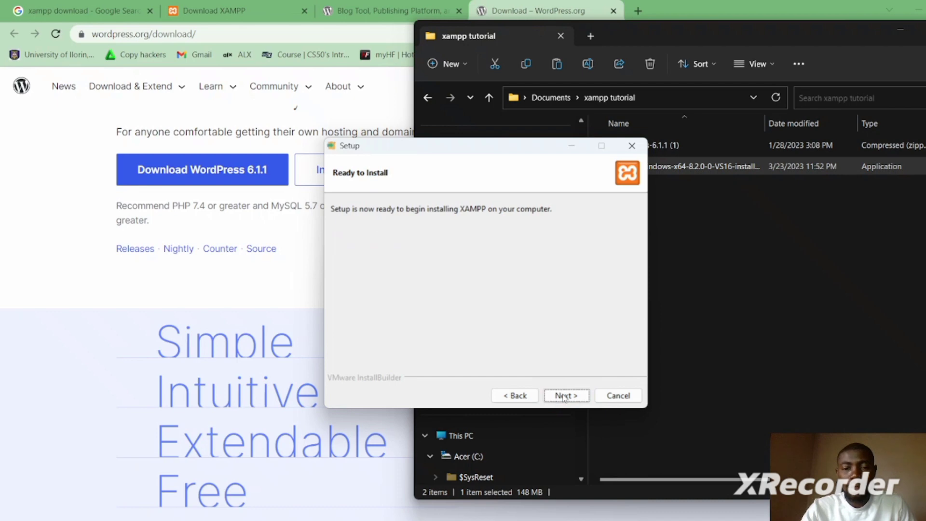
left_click(564, 397)
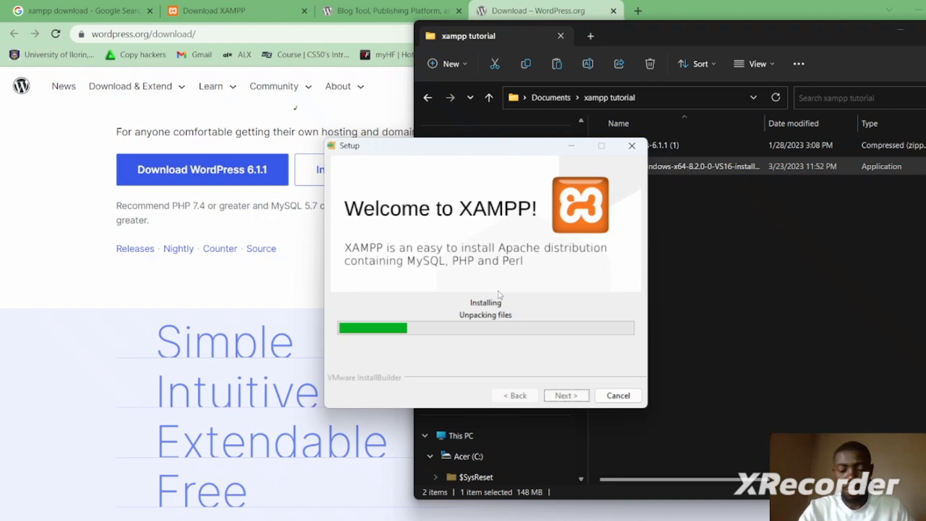
- Let the XAMPP install finish and bring the completed Setup wizard to the front
left_click(707, 519)
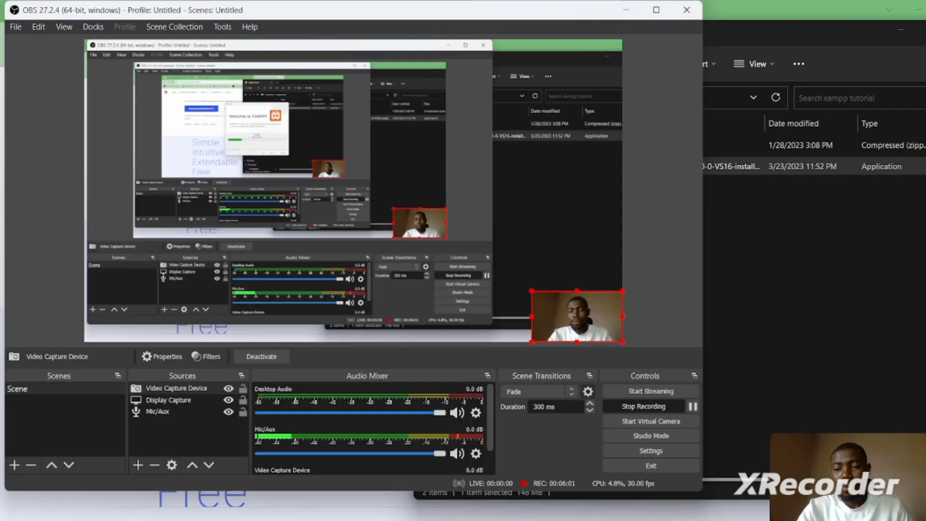
left_click(706, 311)
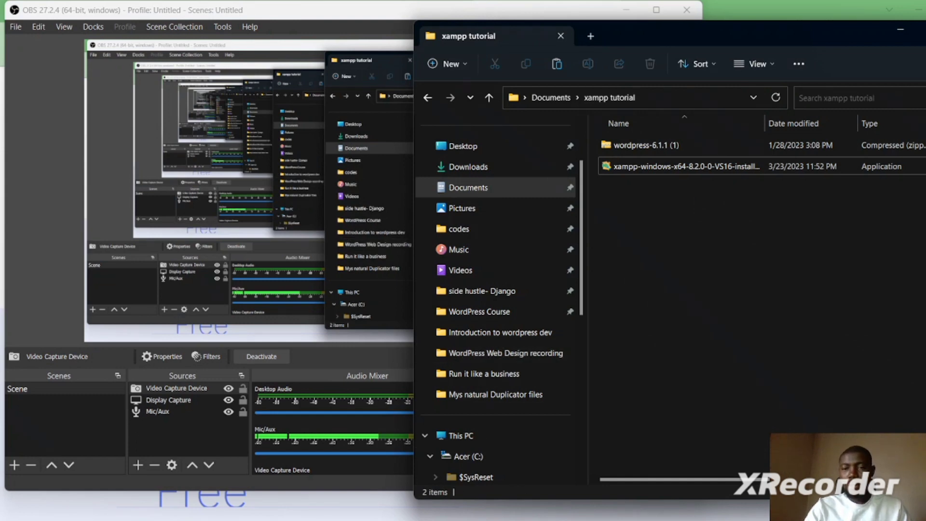
left_click(424, 519)
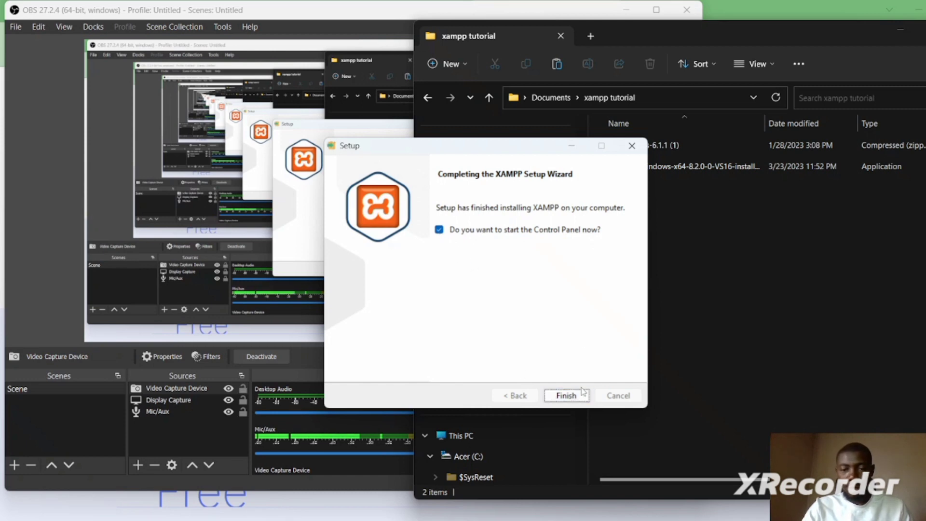
- Finish setup to launch the Control Panel, then extract wordpress-6.1.1 (1) into its own folder
left_click(567, 396)
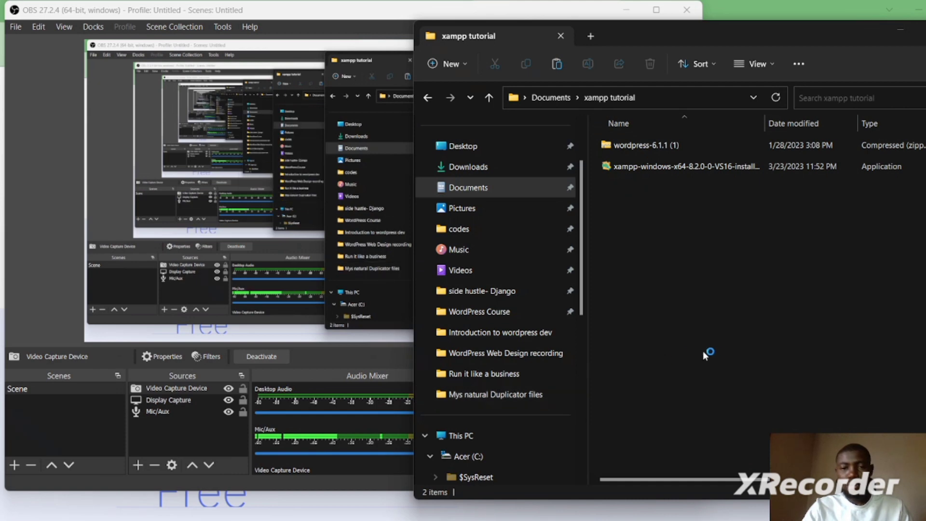
left_click(655, 148)
right_click(654, 146)
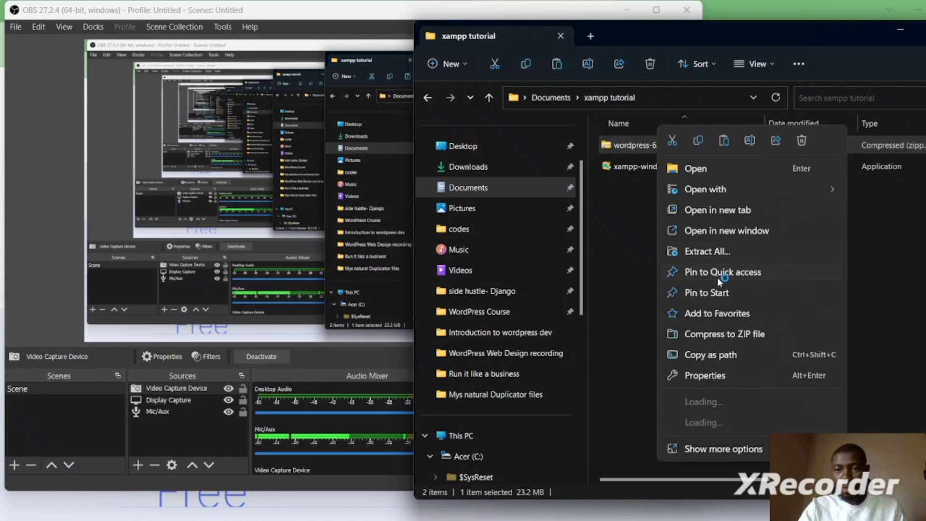
left_click(719, 251)
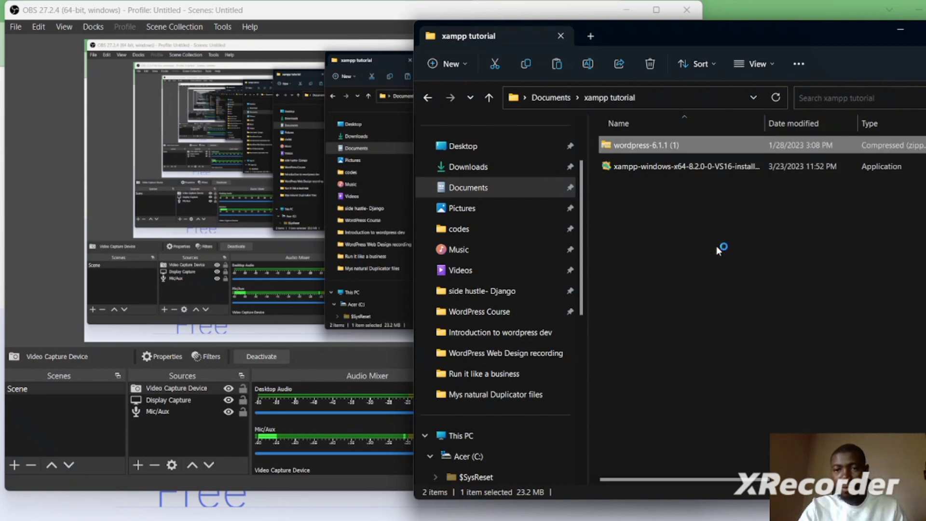
left_click(567, 214)
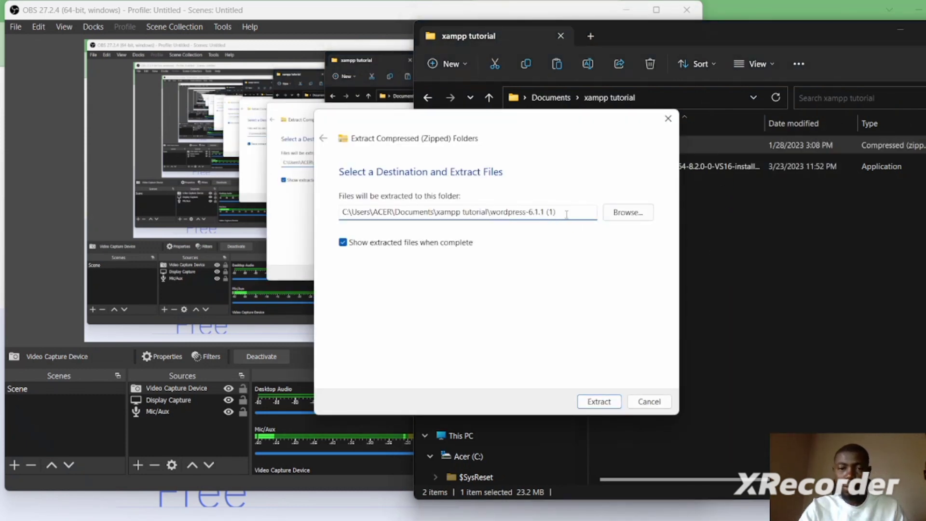
left_click(600, 404)
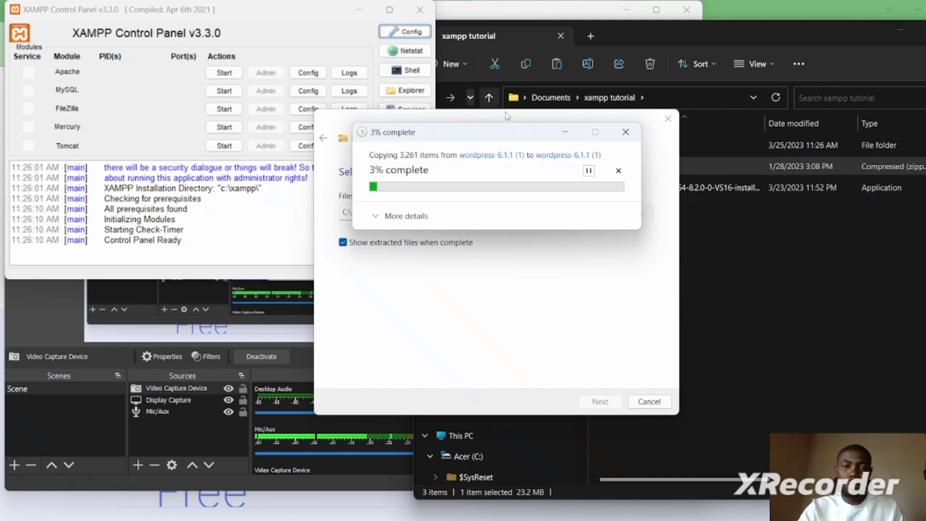
left_click(256, 16)
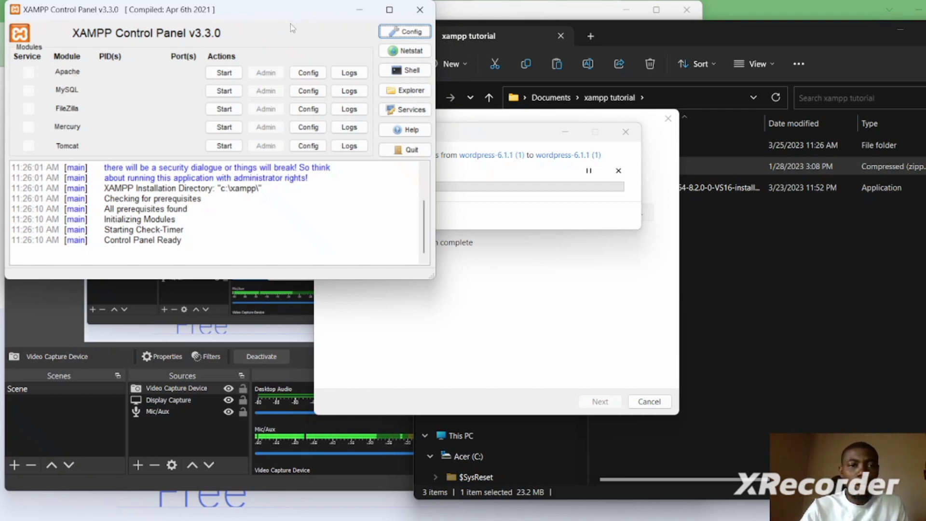
left_click(410, 34)
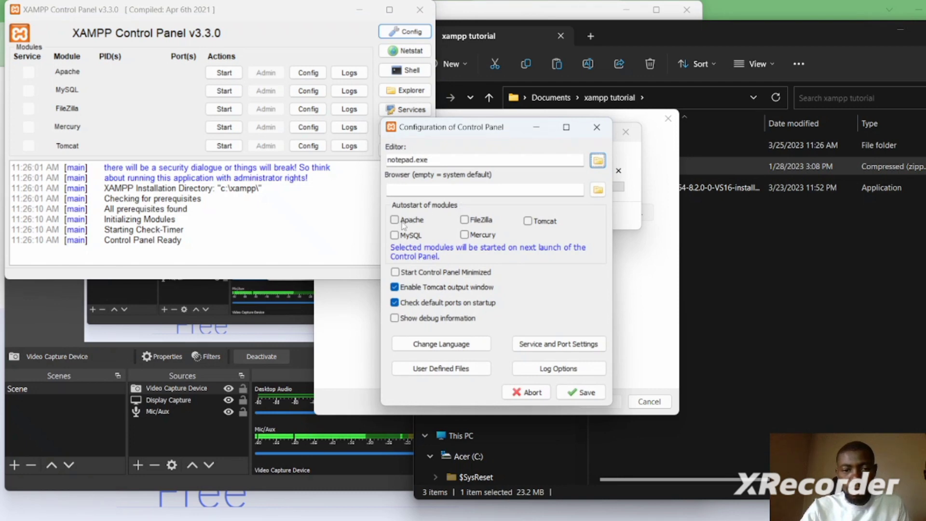
left_click(395, 221)
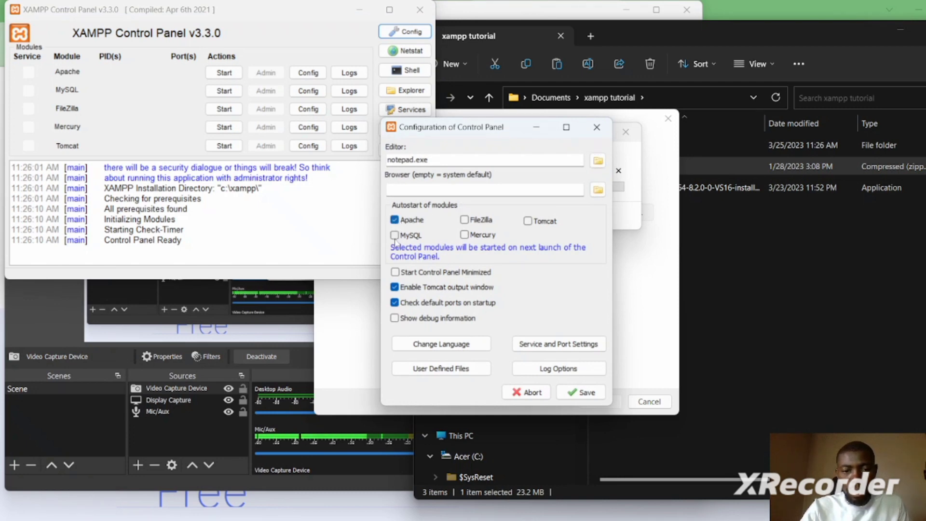
left_click(395, 235)
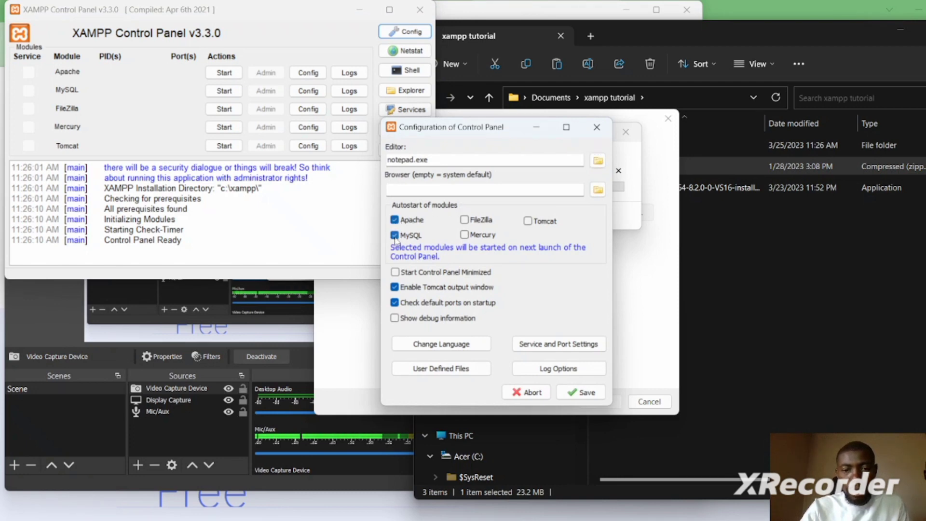
left_click(587, 394)
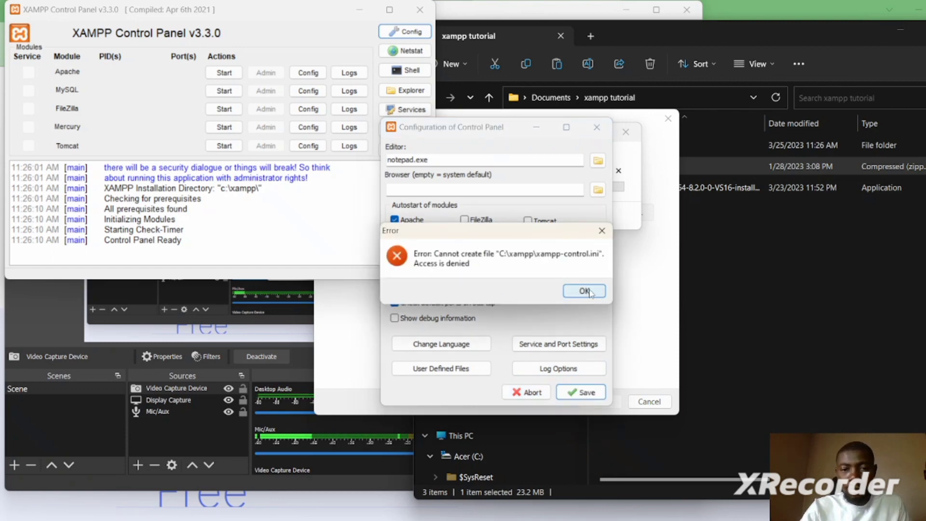
left_click(584, 291)
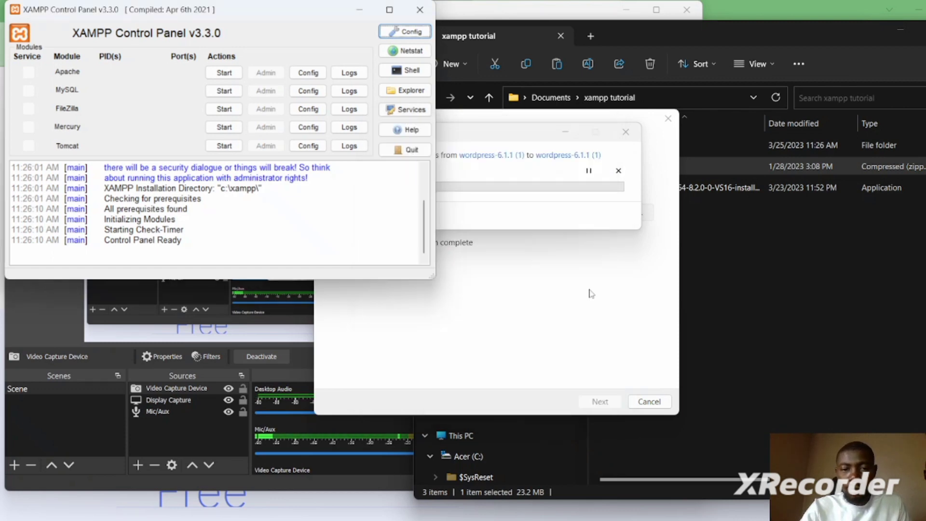
- Start Apache and MySQL, then try saving the Config autostart settings, which fails with access denied
left_click(223, 73)
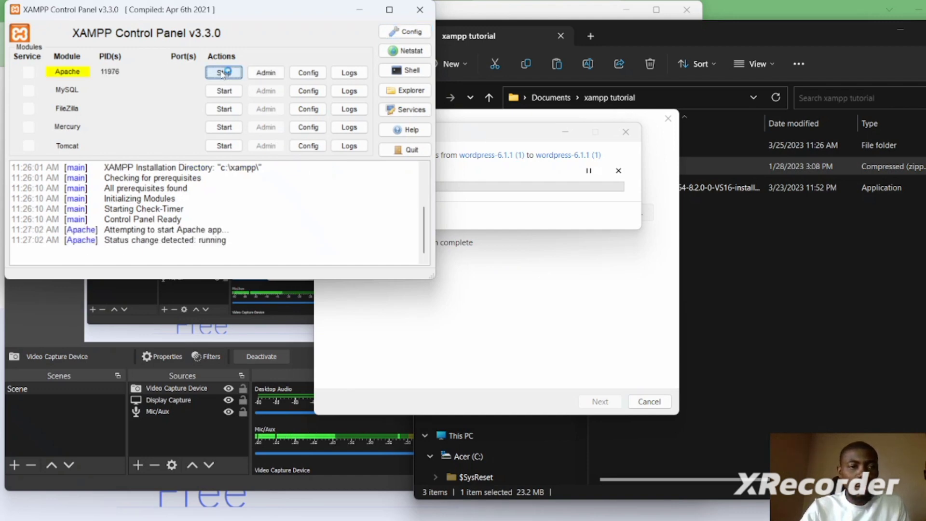
left_click(226, 91)
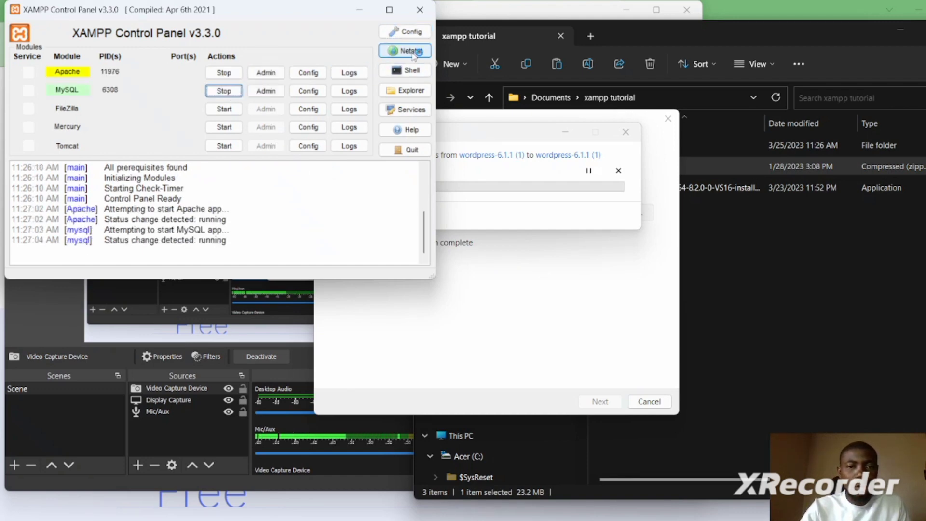
left_click(411, 33)
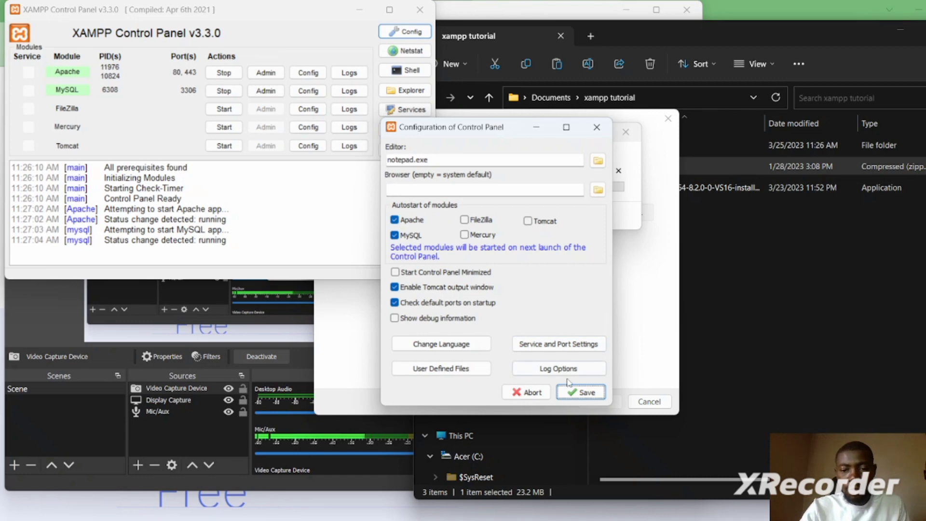
left_click(581, 392)
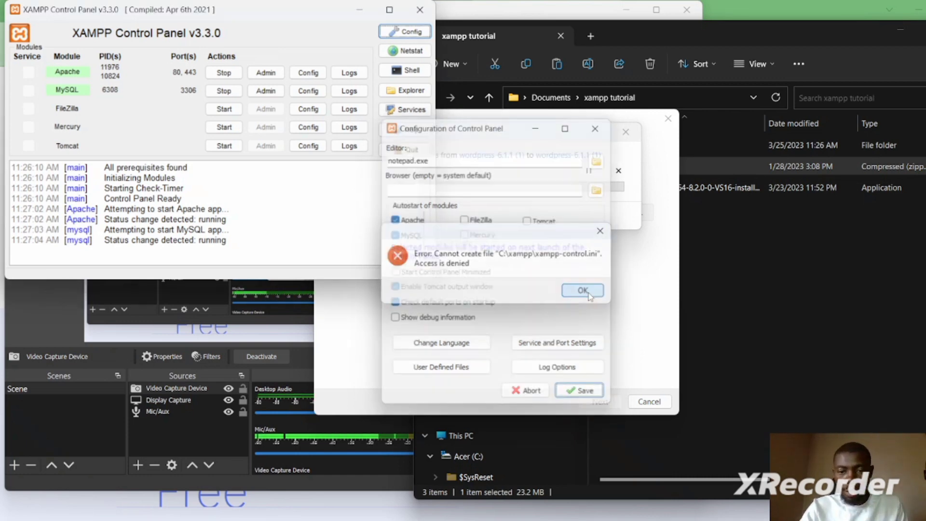
left_click(586, 293)
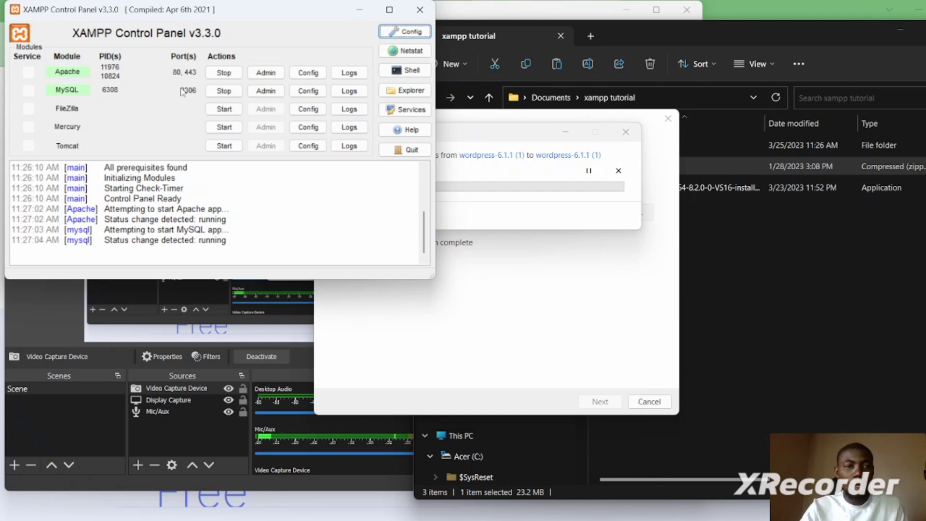
- Retry the Config save, dismiss the access-denied error, and check the WordPress extraction progress
left_click(408, 32)
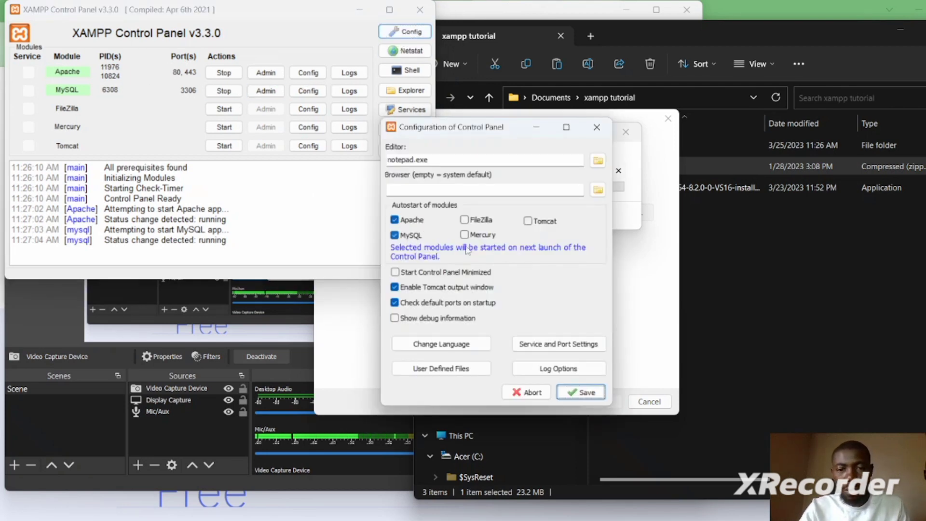
left_click(580, 393)
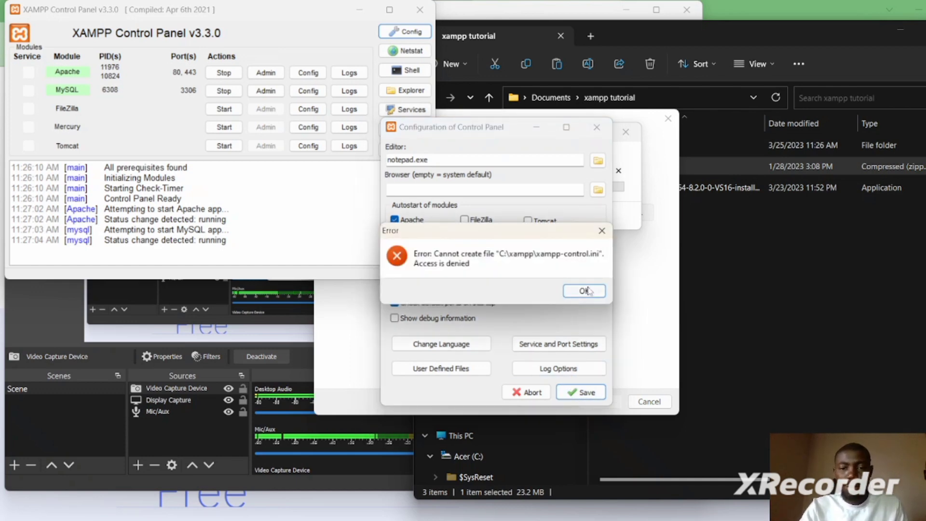
left_click(585, 291)
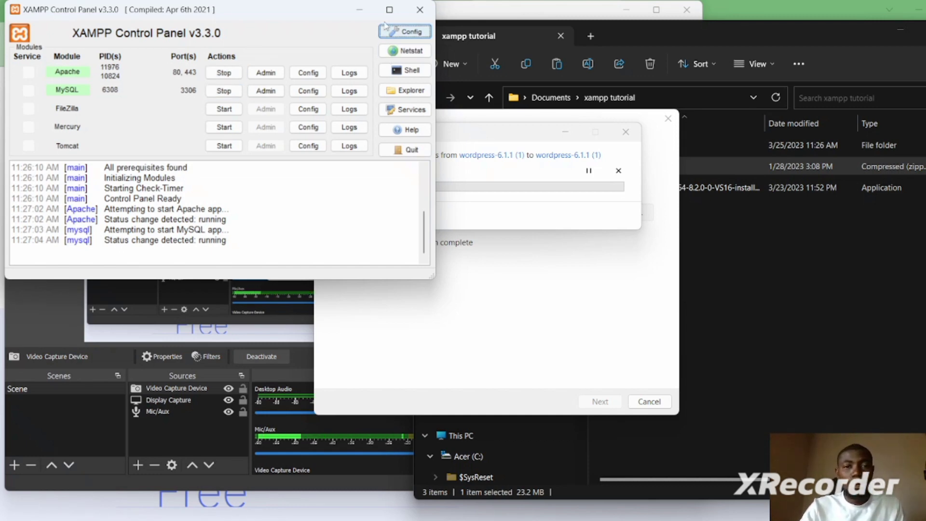
left_click(553, 196)
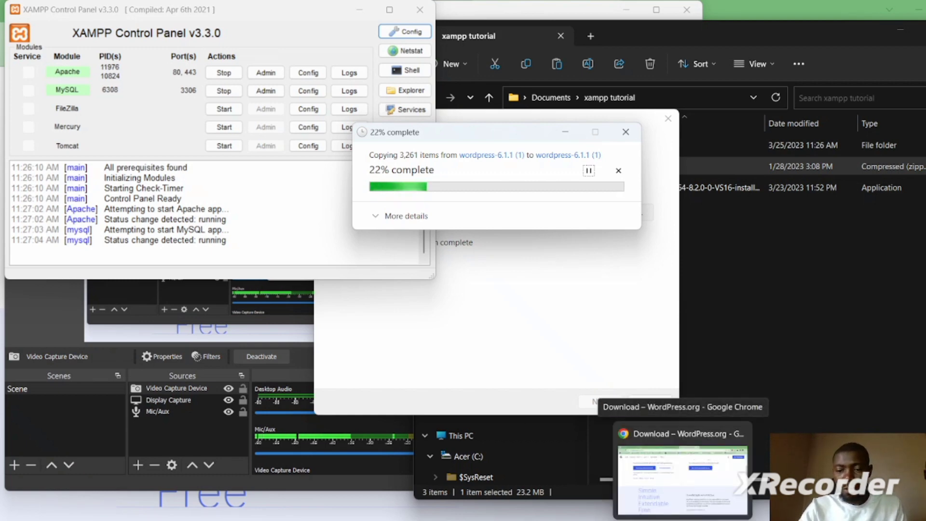
- Load localhost in a new Chrome tab to show the XAMPP for Windows 8.2.0 dashboard
left_click(683, 519)
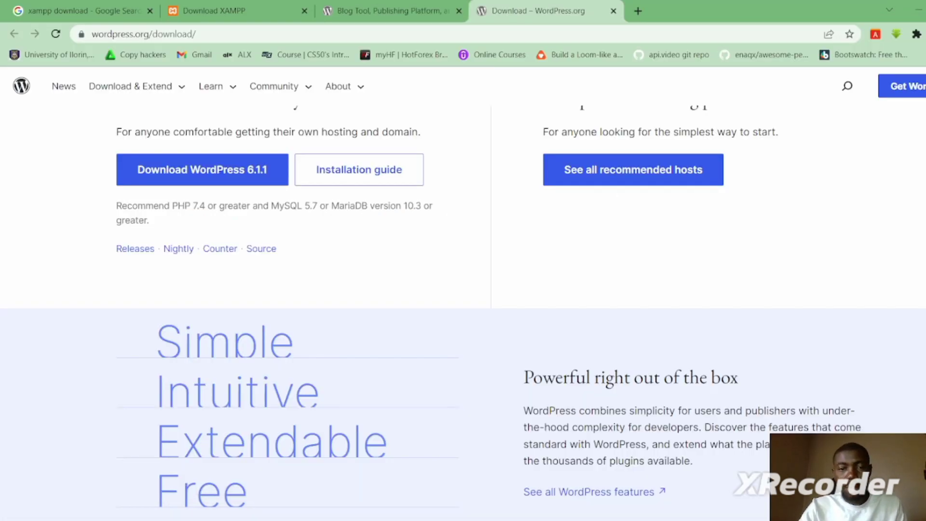
left_click(639, 12)
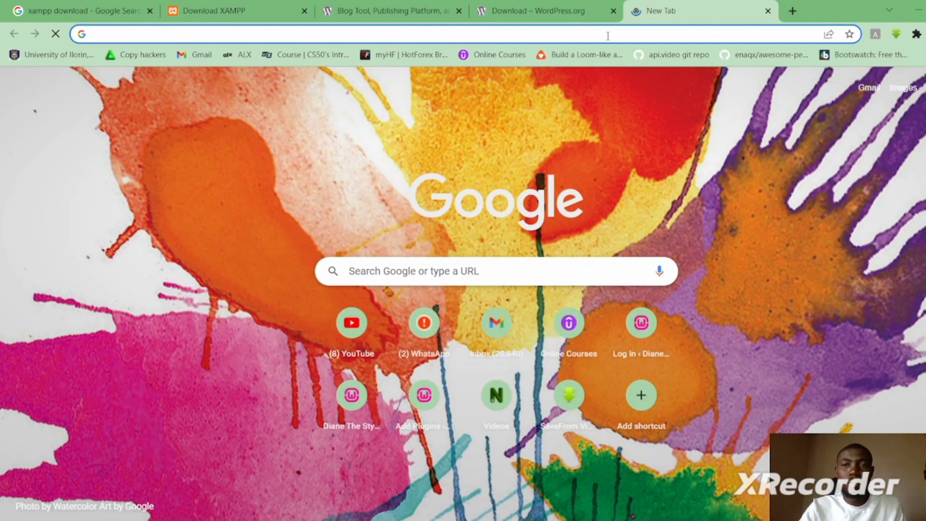
left_click(576, 37)
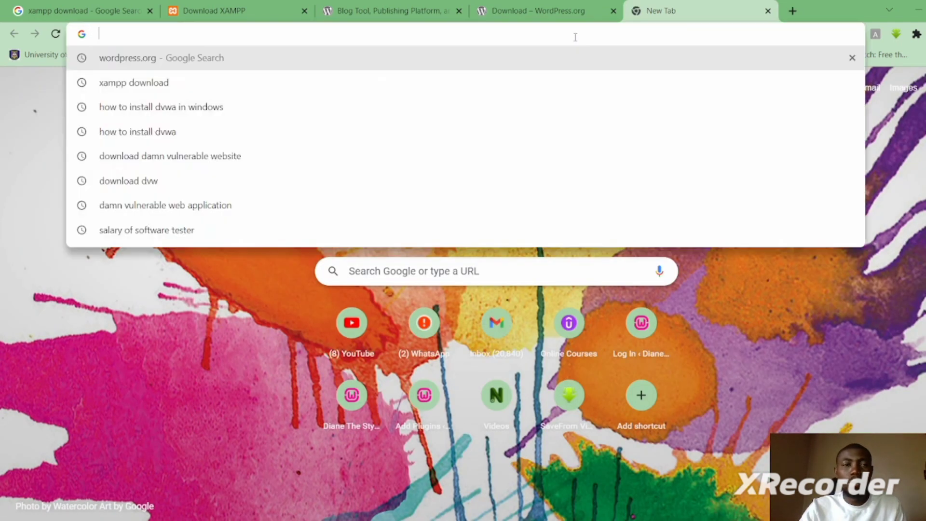
type("localhost")
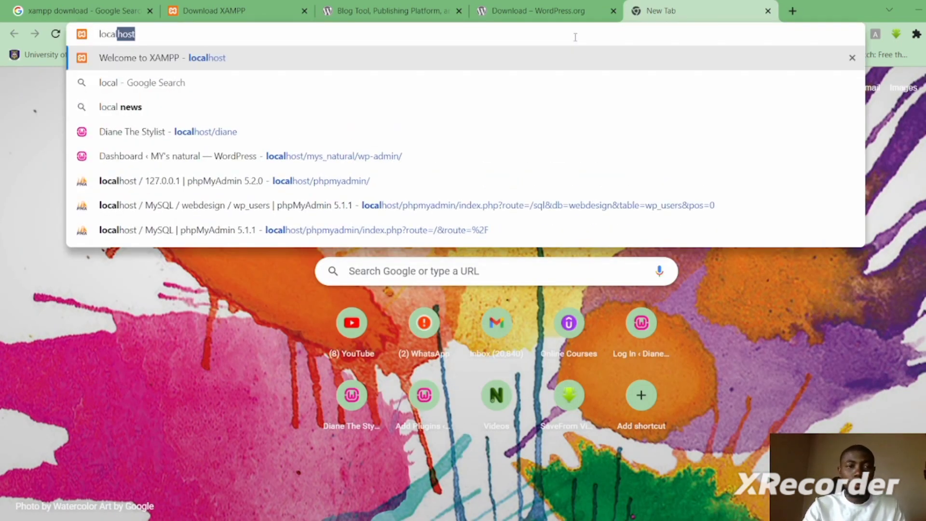
key("Return")
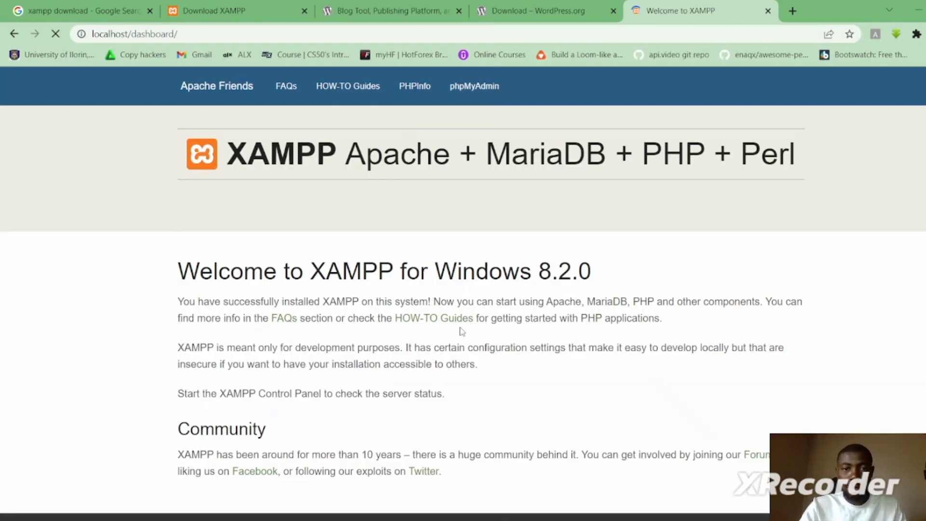
scroll(462, 331, "down", 2)
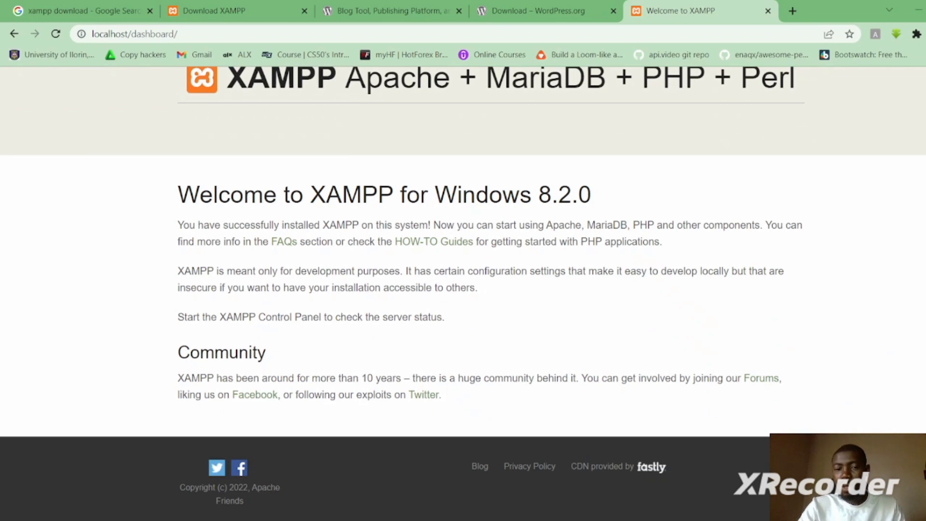
scroll(462, 289, "up", 2)
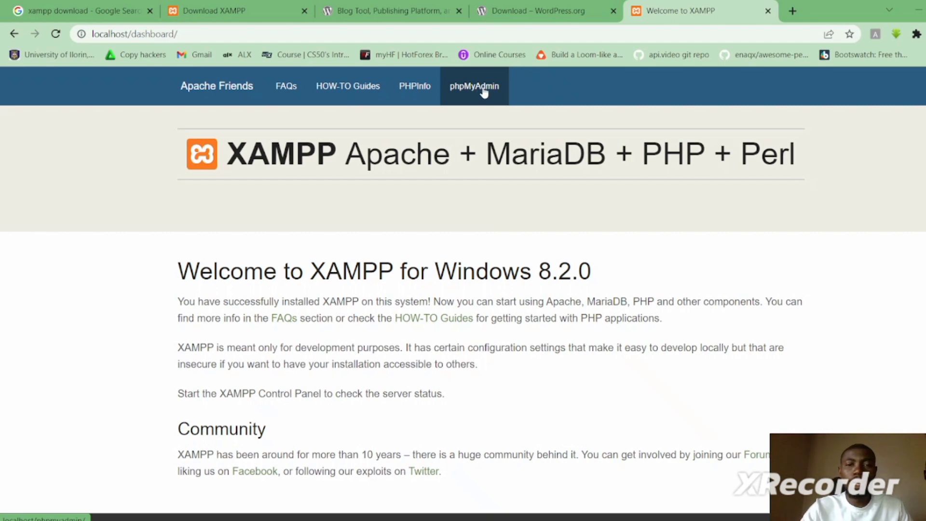
- Open localhost/phpmyadmin to view the default databases and MariaDB 10.4.27 server details
left_click(478, 92)
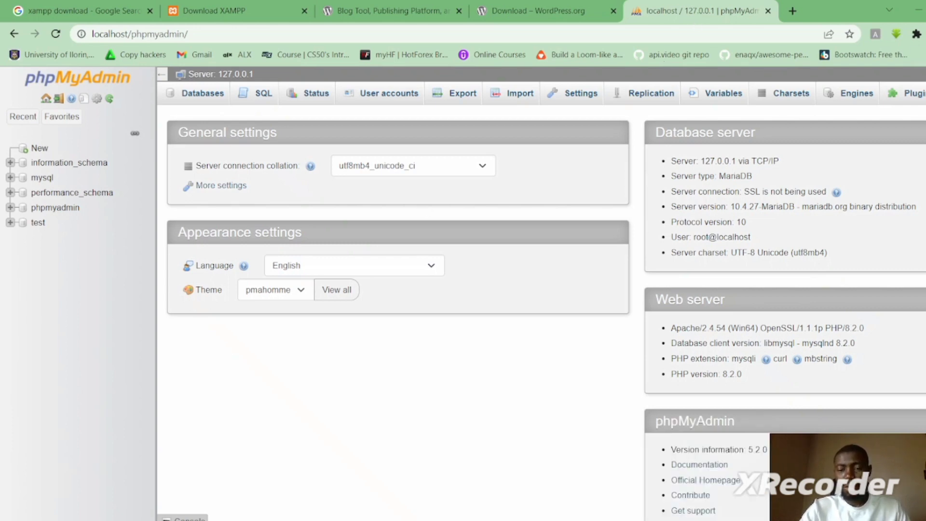
mouse_move(714, 519)
left_click(722, 478)
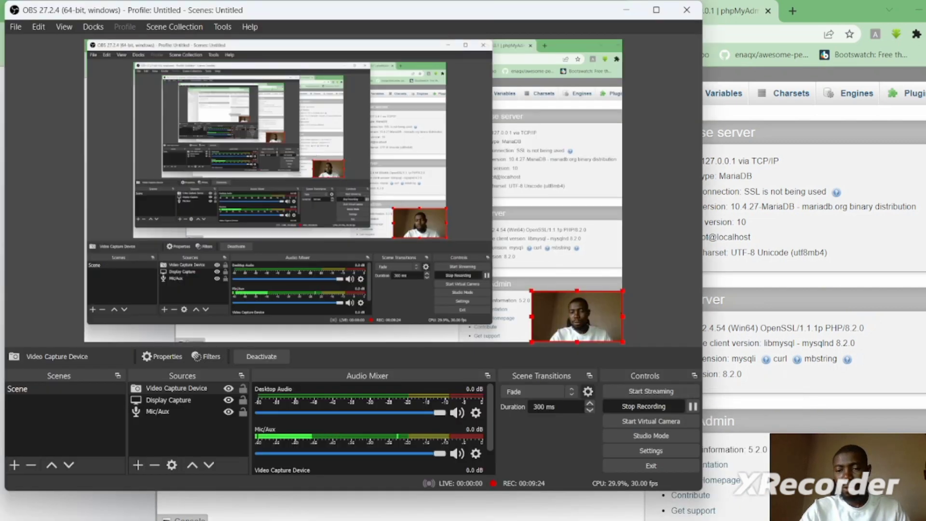
left_click(694, 408)
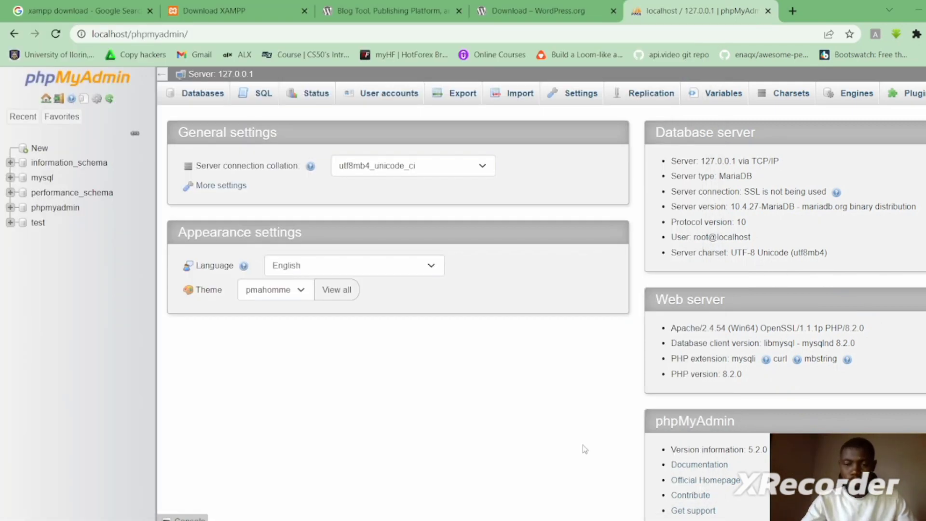
- Copy the wordpress folder from the extracted wordpress-6.1.1 (1) folder
left_click(484, 519)
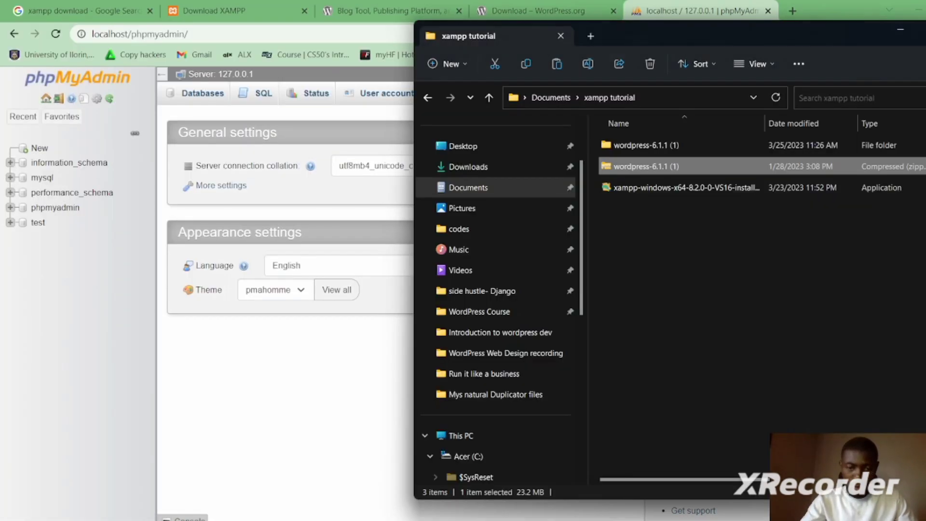
left_click(679, 188)
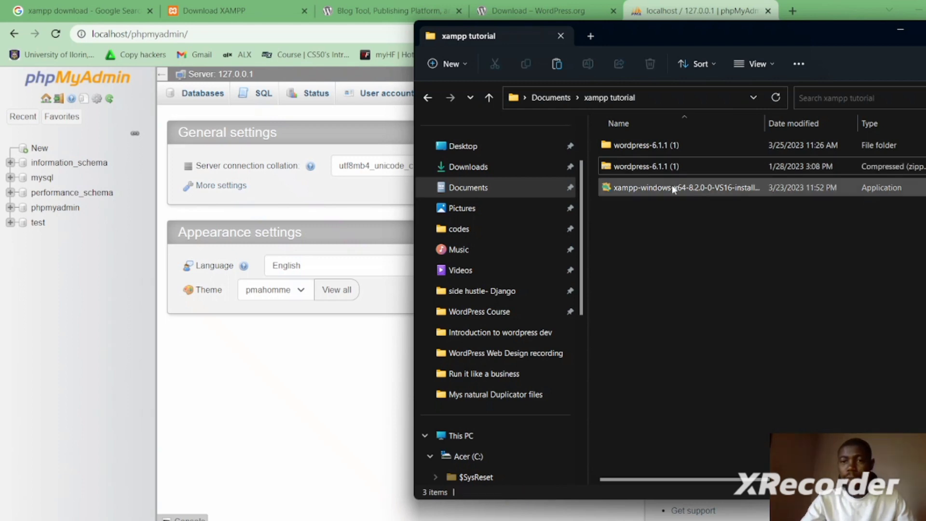
double_click(656, 147)
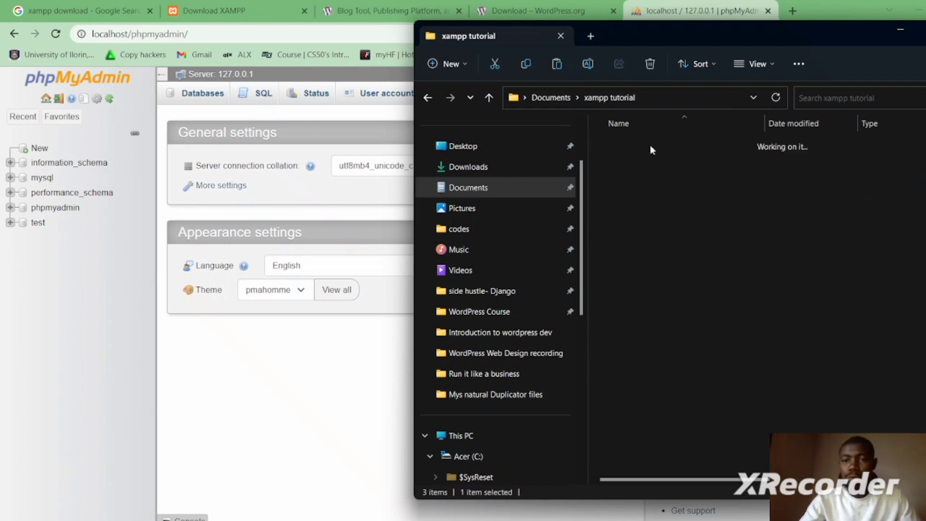
double_click(639, 148)
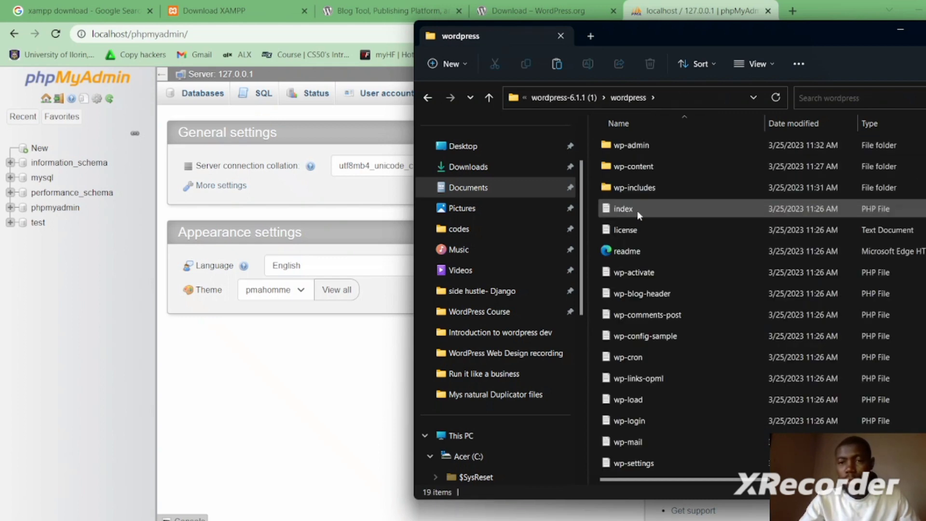
left_click(577, 98)
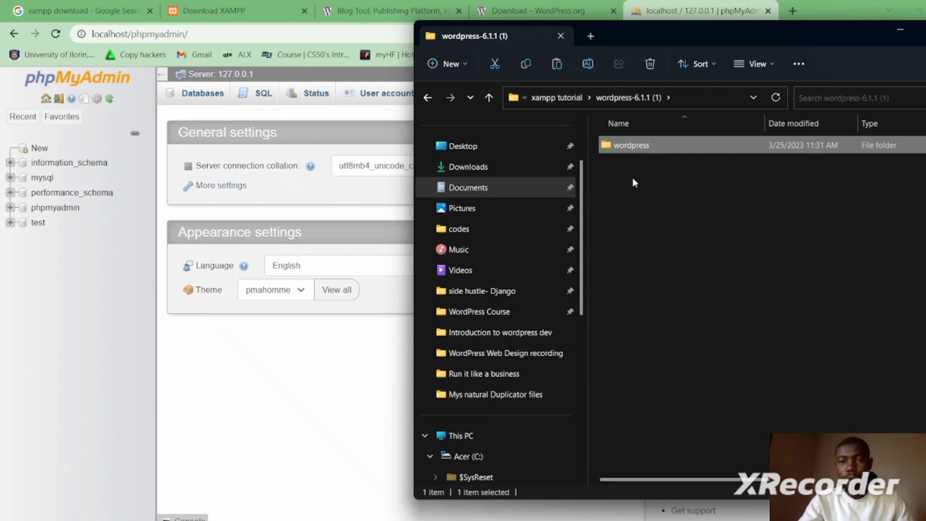
left_click(634, 179)
left_click(638, 148)
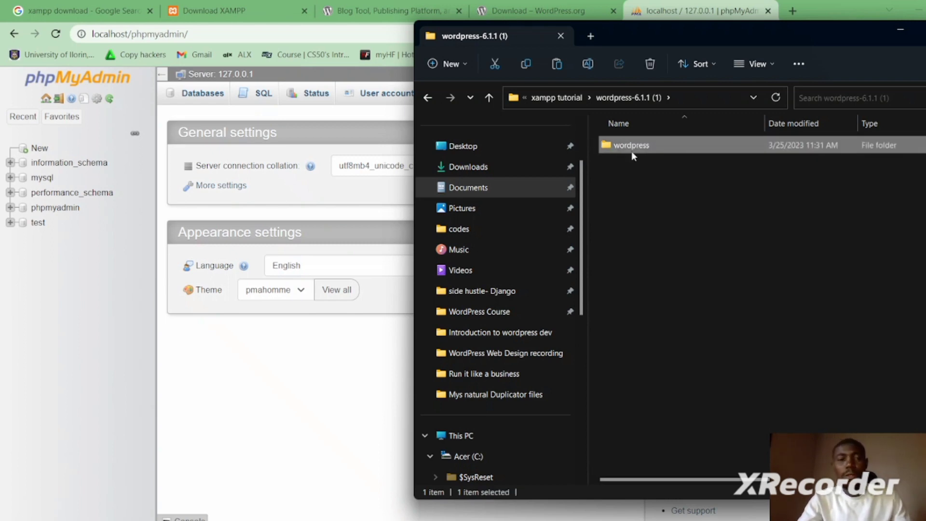
left_click_drag(585, 310, 586, 370)
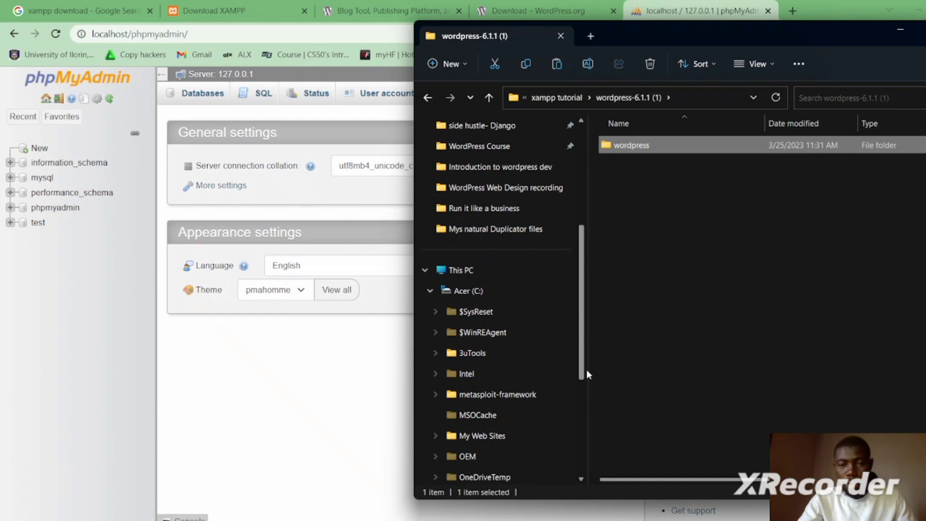
- Paste the wordpress folder into C:\xampp\htdocs, then return to phpMyAdmin in Chrome
left_click(454, 291)
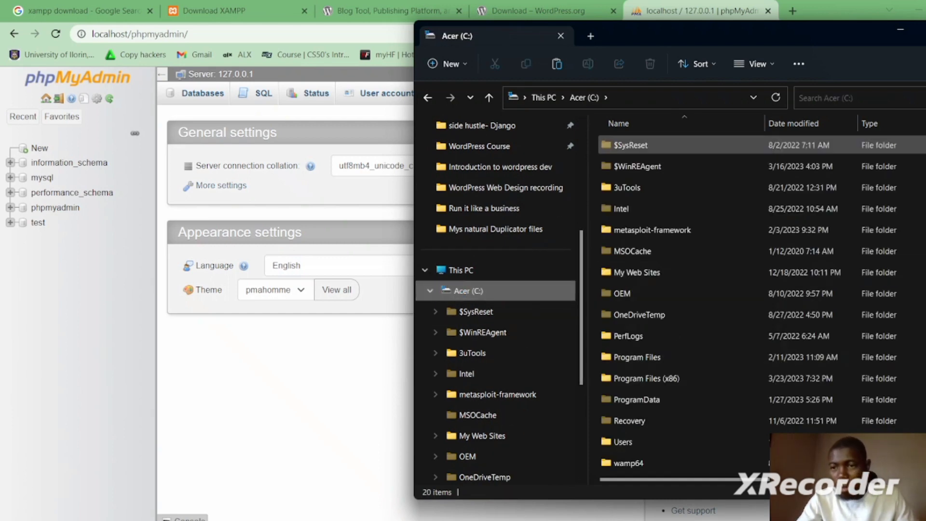
scroll(676, 337, "down", 2)
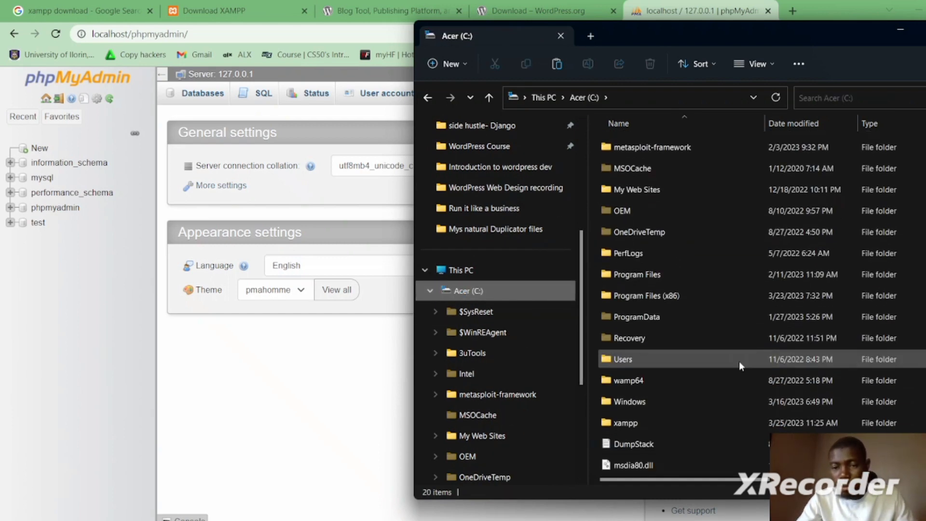
left_click(635, 424)
double_click(636, 425)
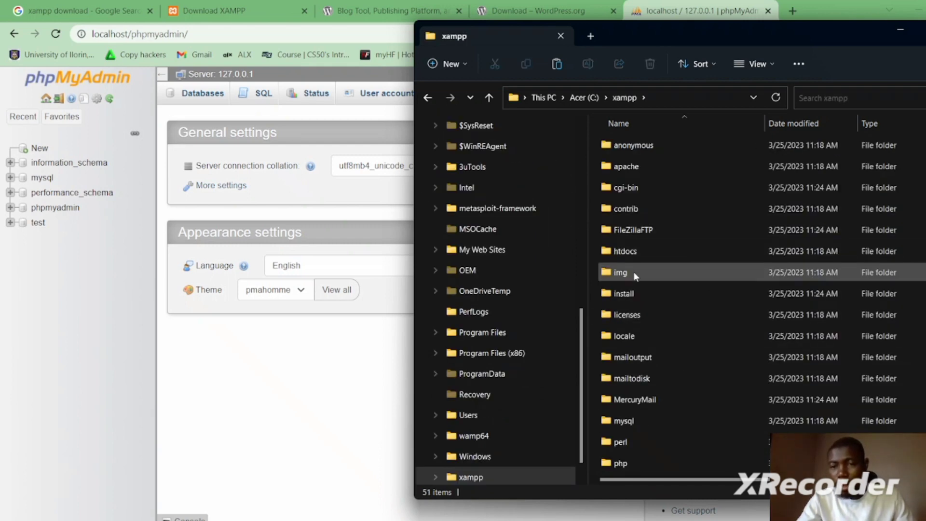
double_click(650, 250)
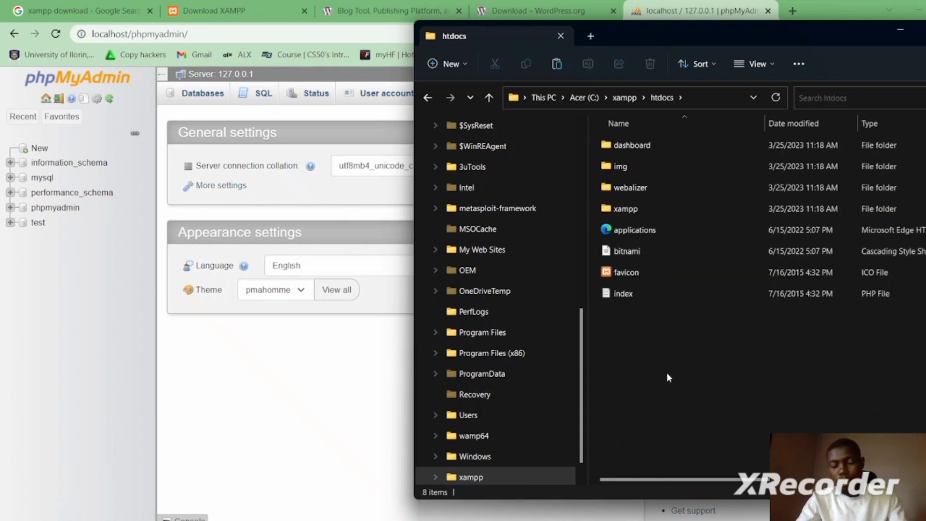
key("ctrl+v")
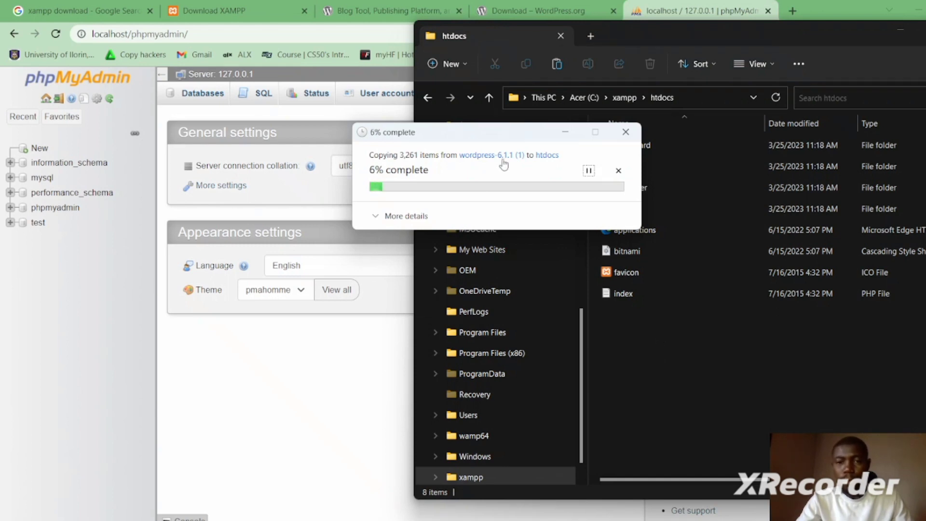
left_click(691, 348)
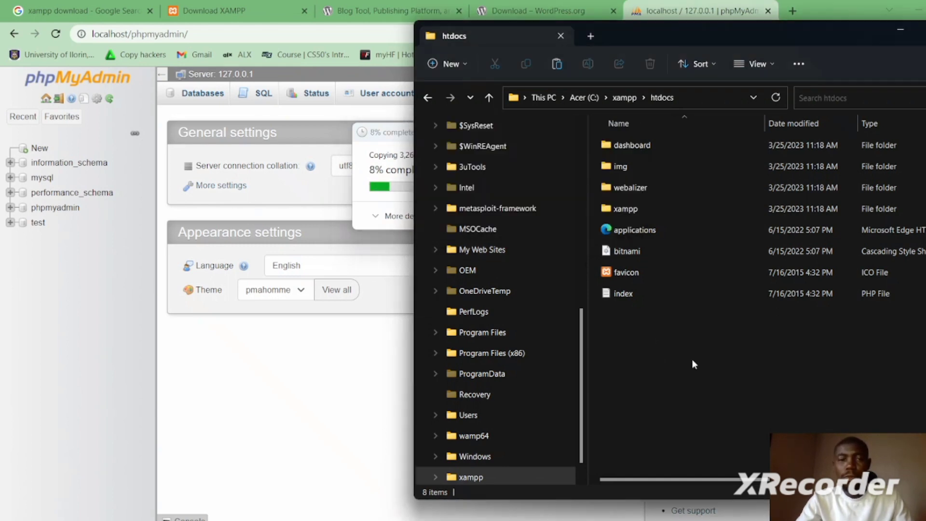
left_click(297, 386)
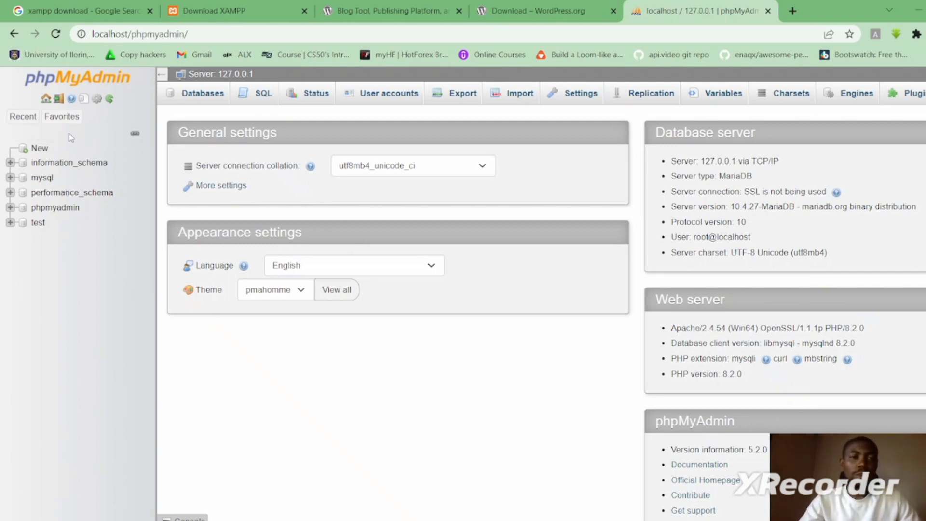
- Create an empty database named wordpresstutorial with utf8mb4_general_ci collation on the Databases tab
left_click(207, 95)
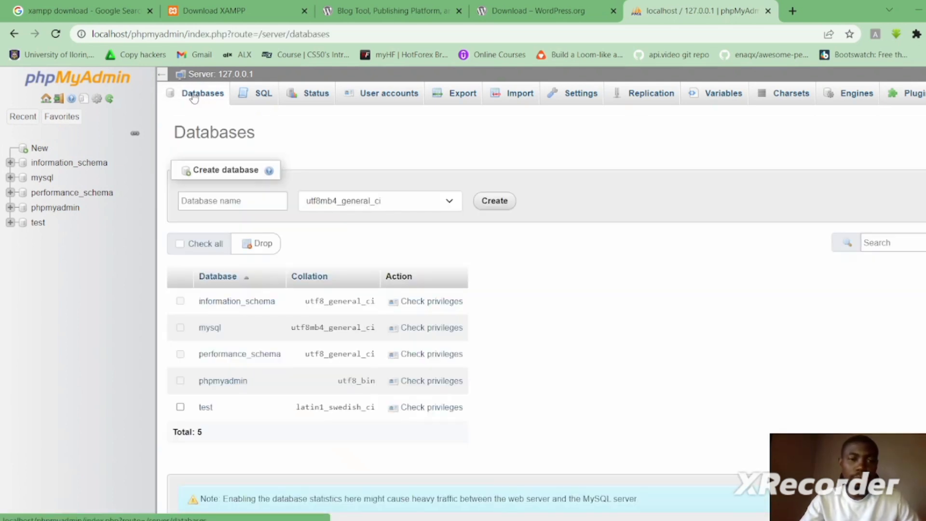
left_click(252, 203)
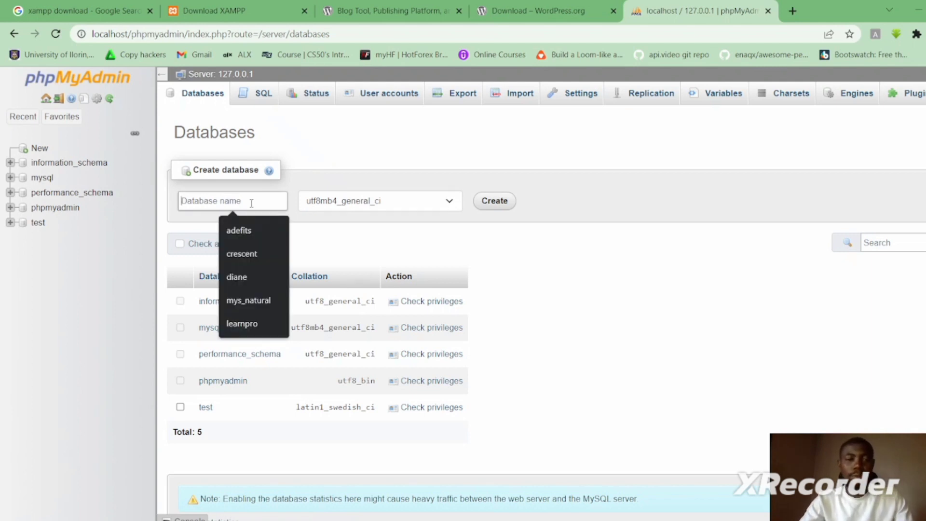
type("wordpresstuto")
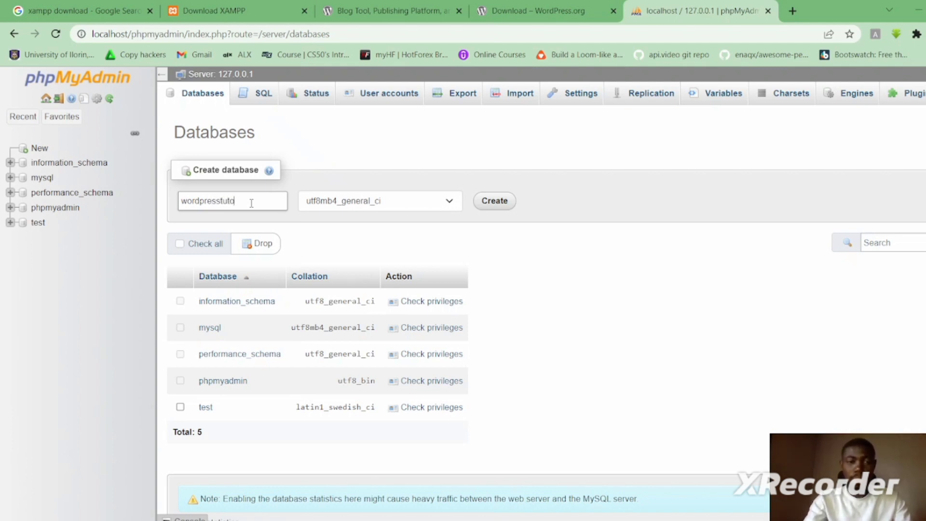
type("rial")
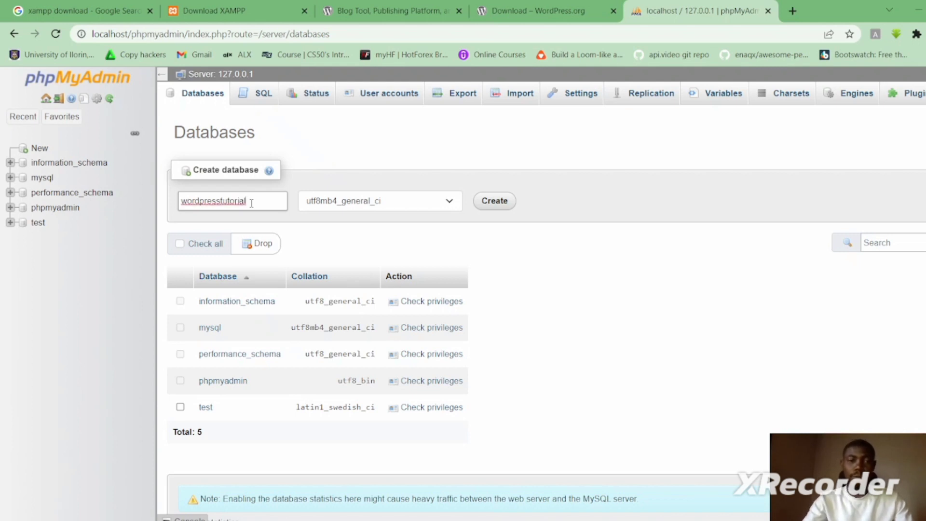
left_click(501, 204)
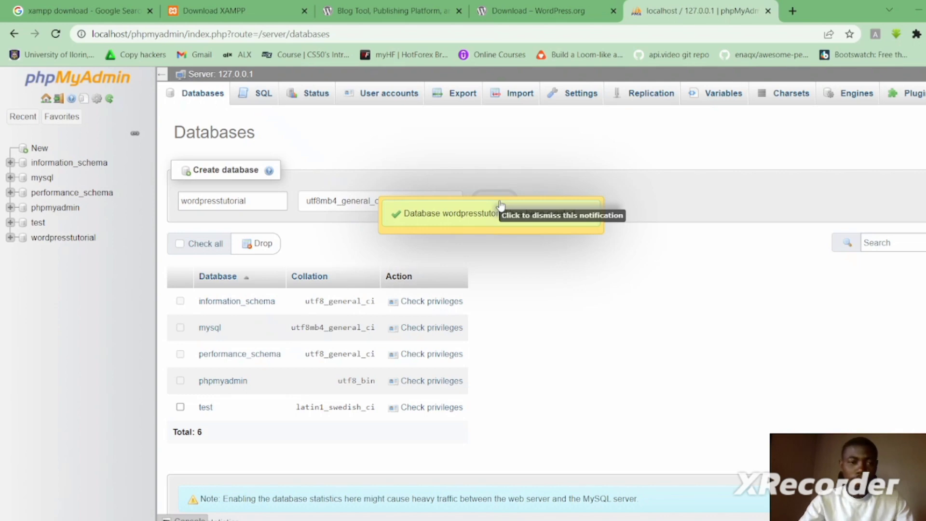
key("alt+Tab")
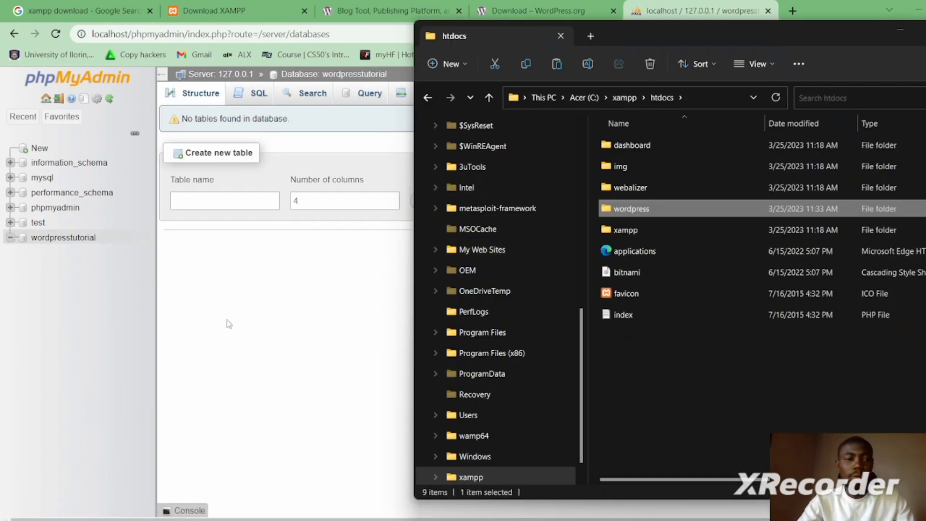
- Point out the wordpress folder inside C:\xampp\htdocs, then bring Chrome back to front
left_click(246, 279)
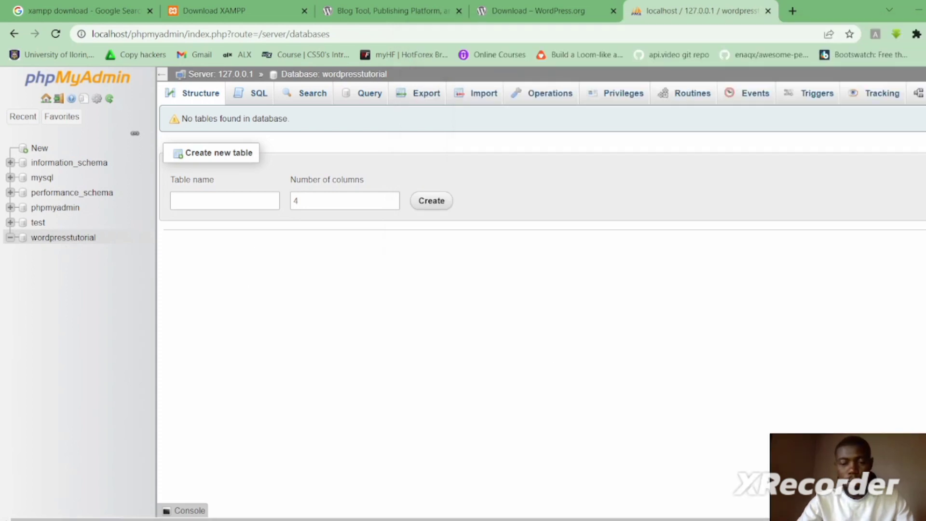
left_click(674, 520)
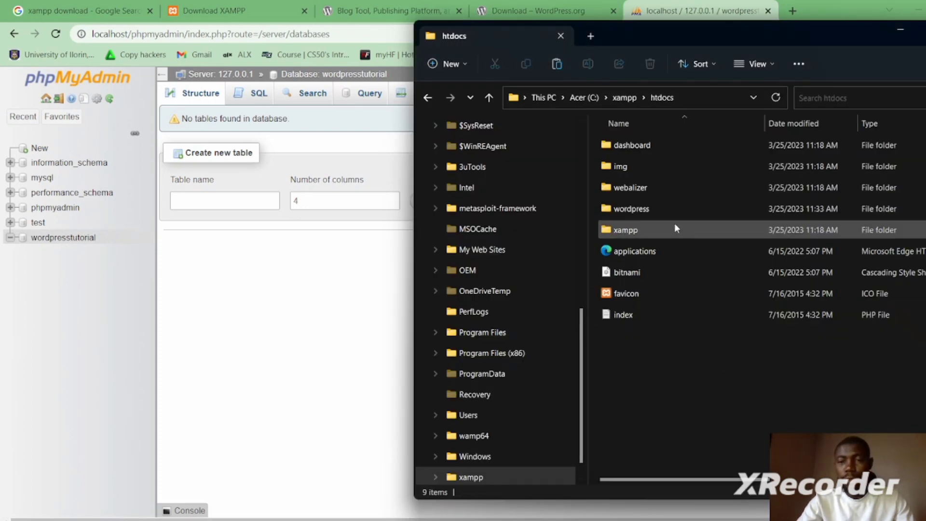
double_click(651, 212)
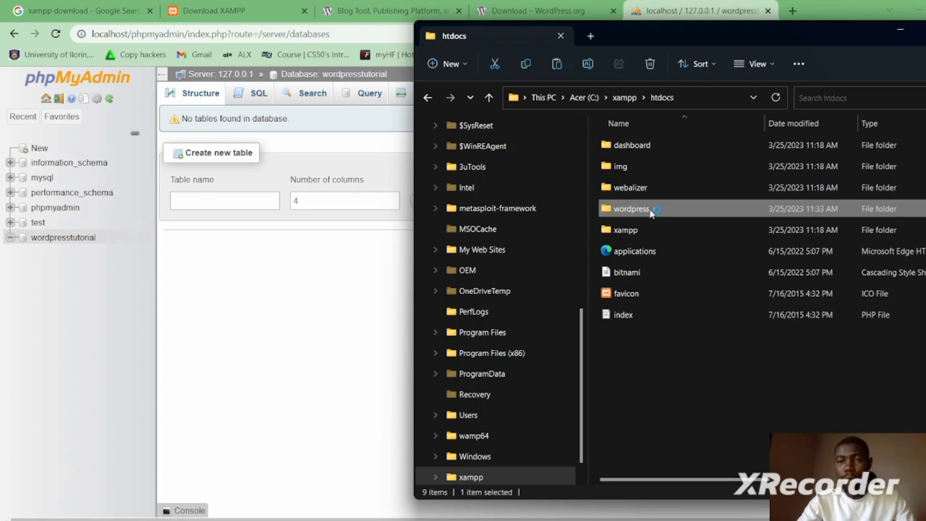
left_click(676, 361)
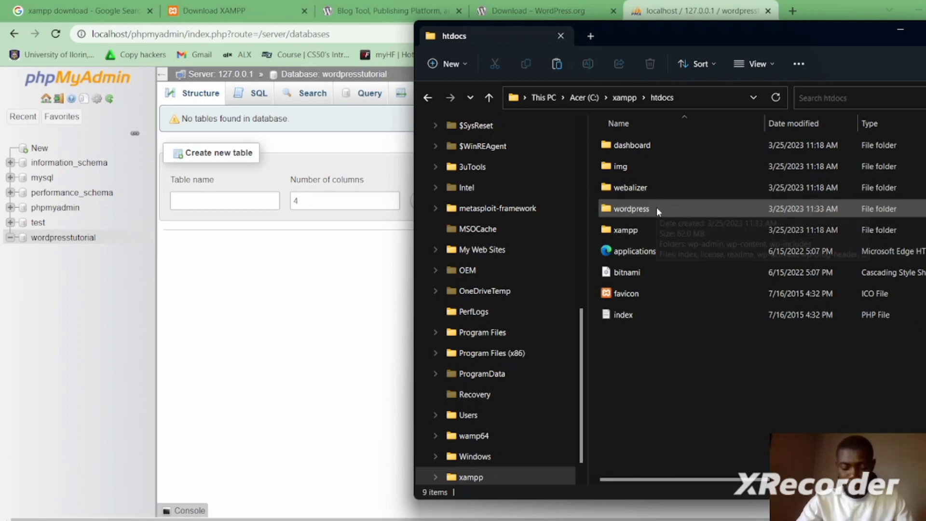
mouse_move(657, 209)
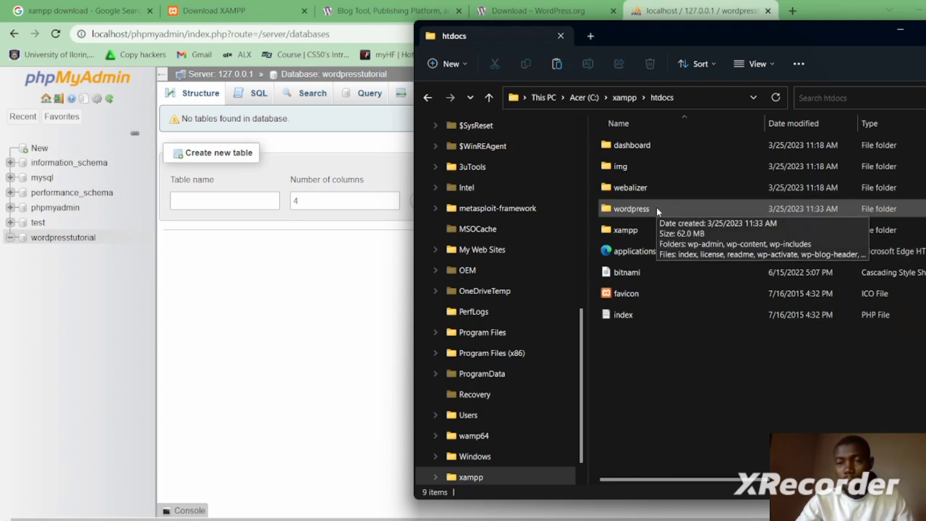
left_click(658, 211)
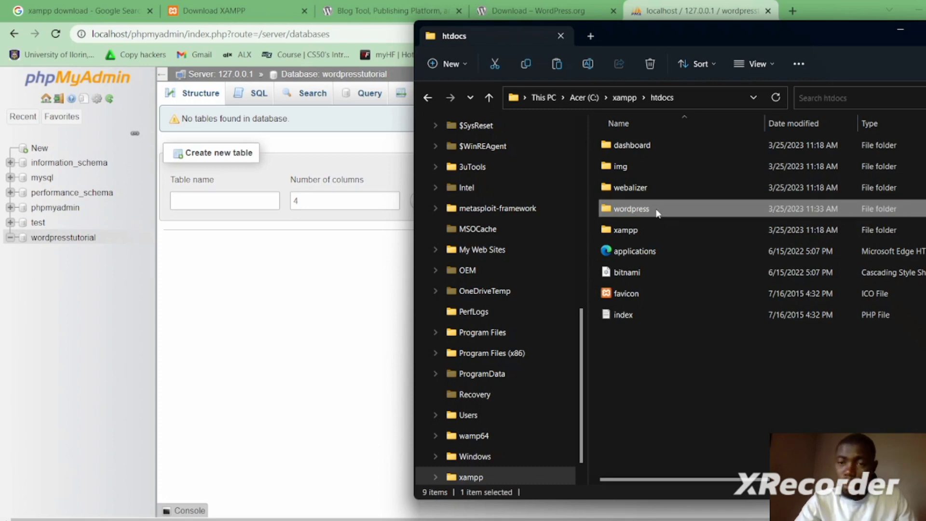
left_click(656, 209)
left_click(658, 352)
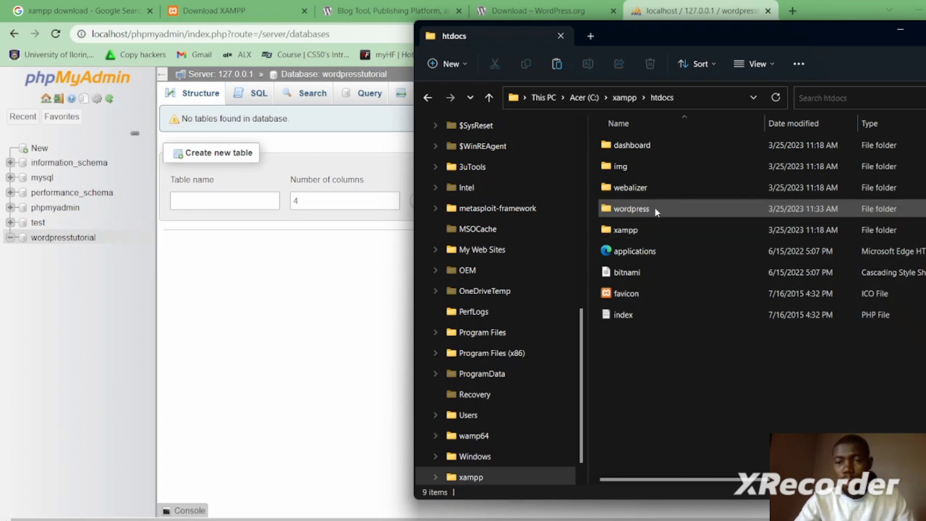
left_click(656, 208)
left_click(658, 363)
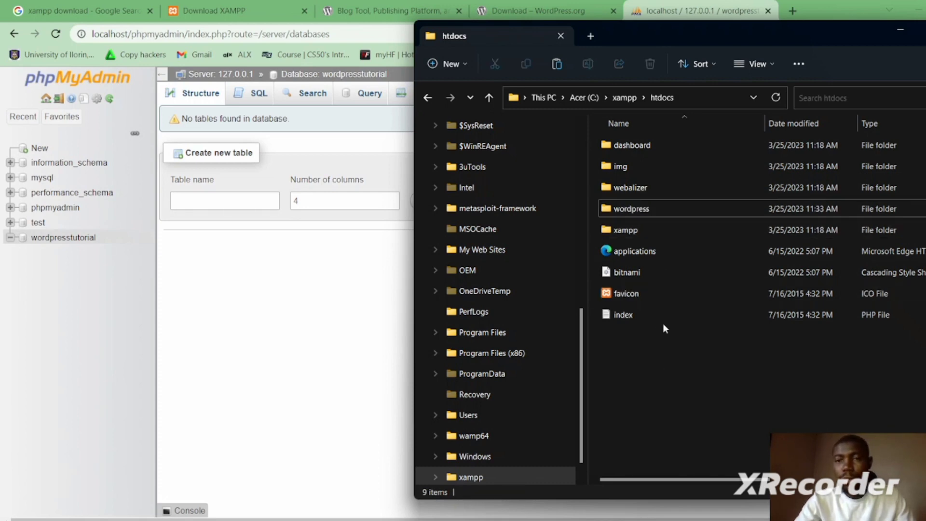
left_click(801, 11)
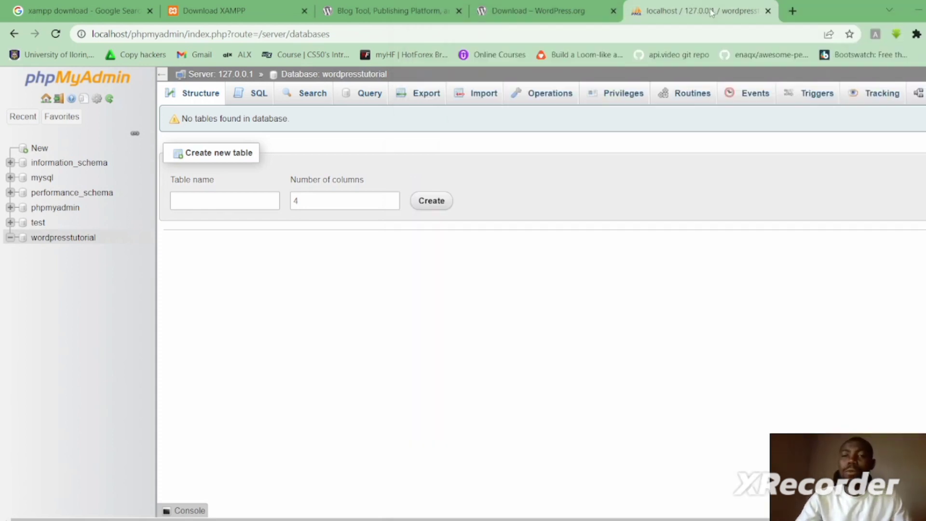
- Load localhost/wordpress in a new Chrome tab to reach the WordPress setup-config welcome page
left_click(801, 10)
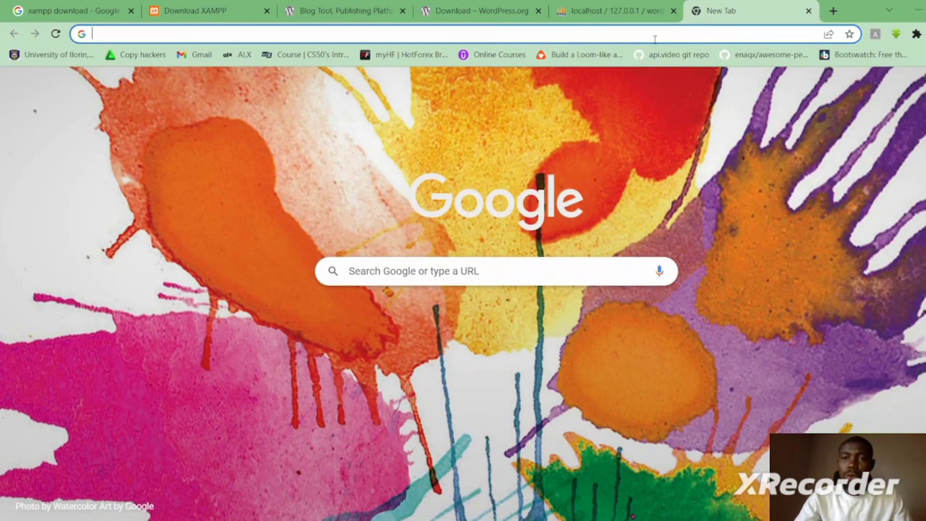
left_click(650, 36)
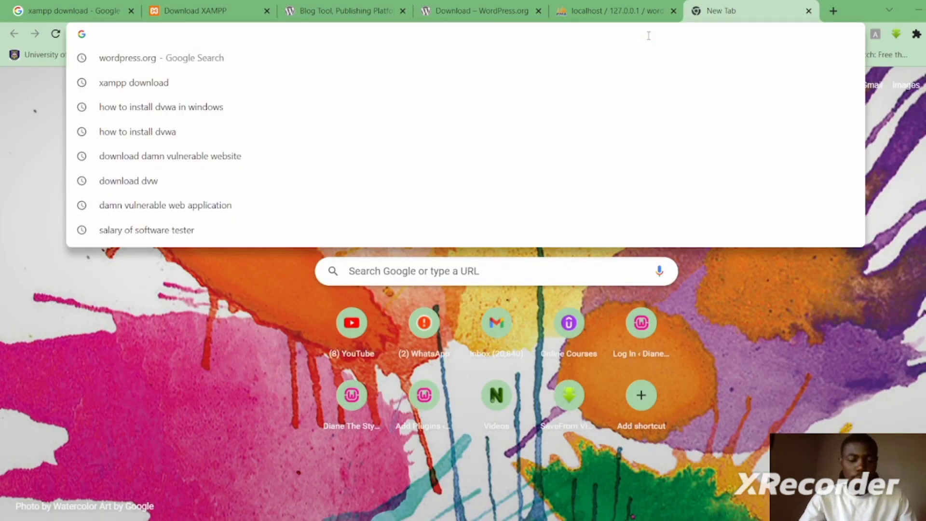
type("loc")
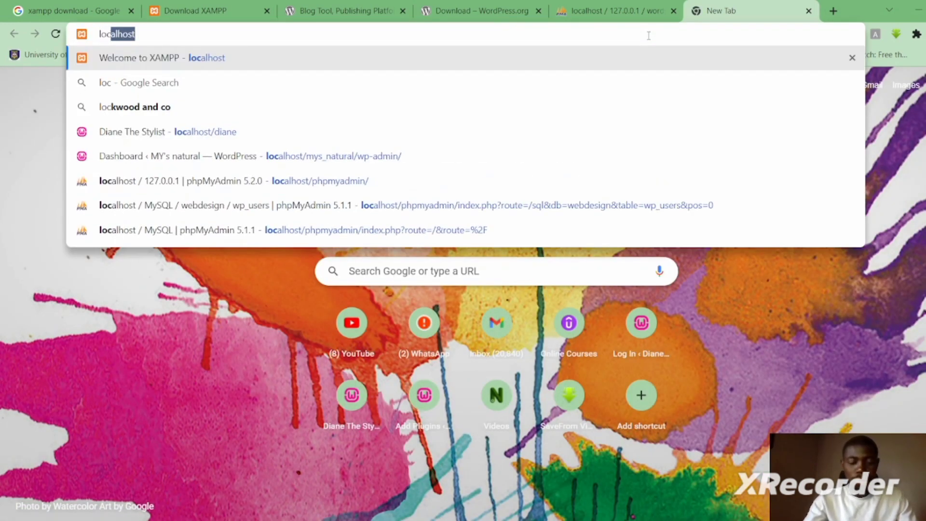
type("alhost")
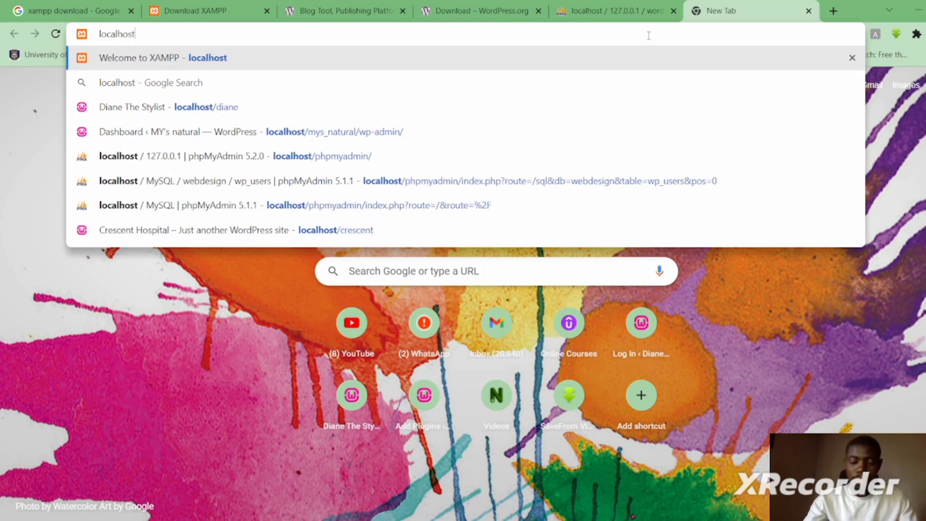
type("/wordpress")
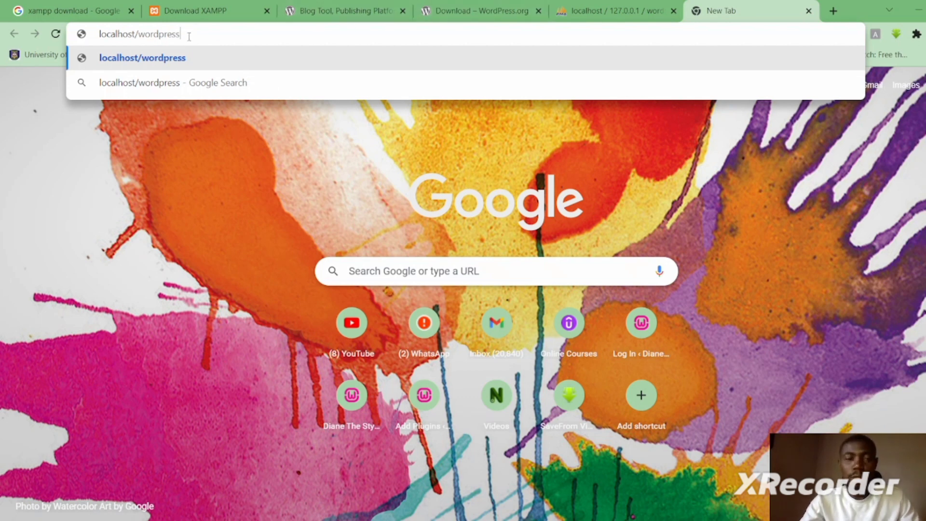
key("Return")
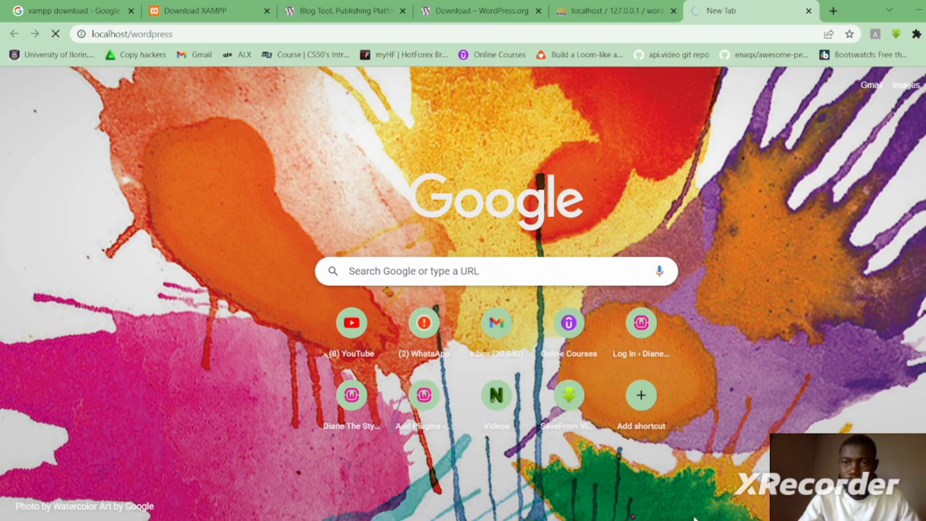
mouse_move(682, 520)
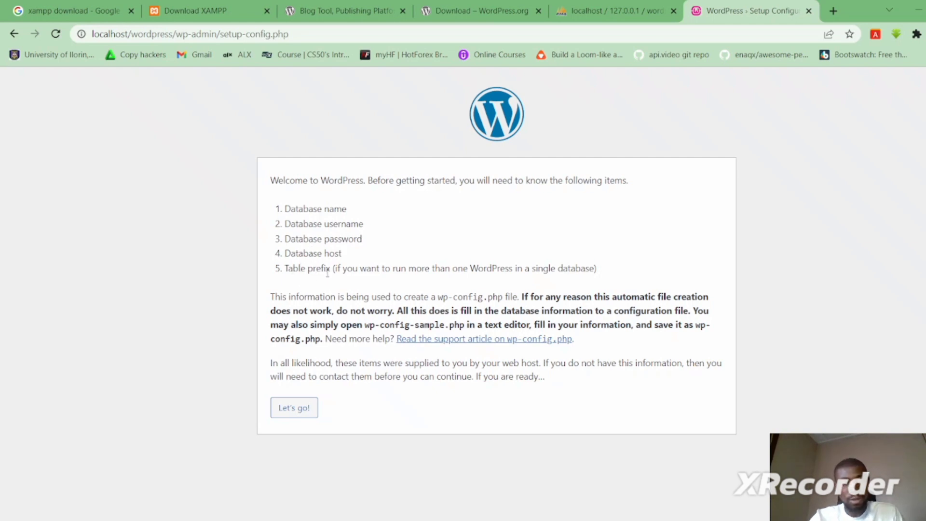
- Enter wordpresstutorial as the database name and root as the database username
left_click(296, 409)
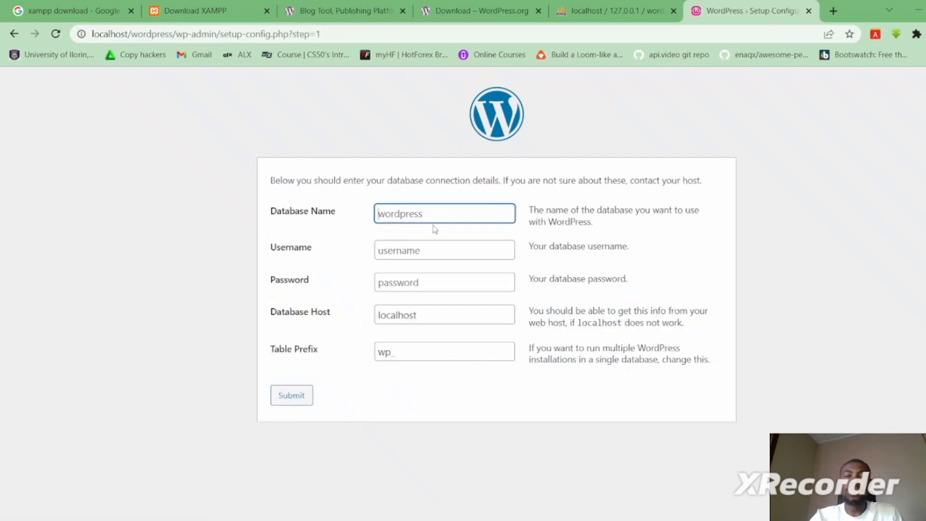
left_click(435, 213)
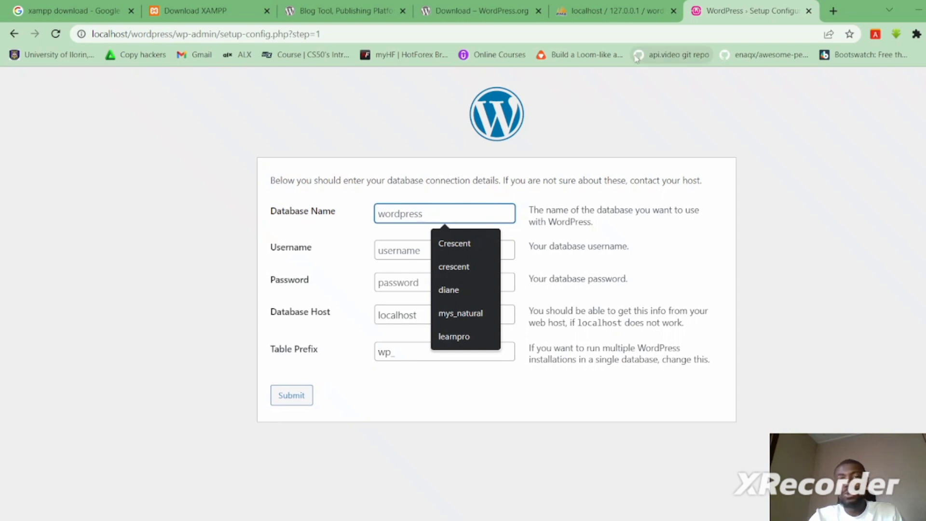
left_click(611, 11)
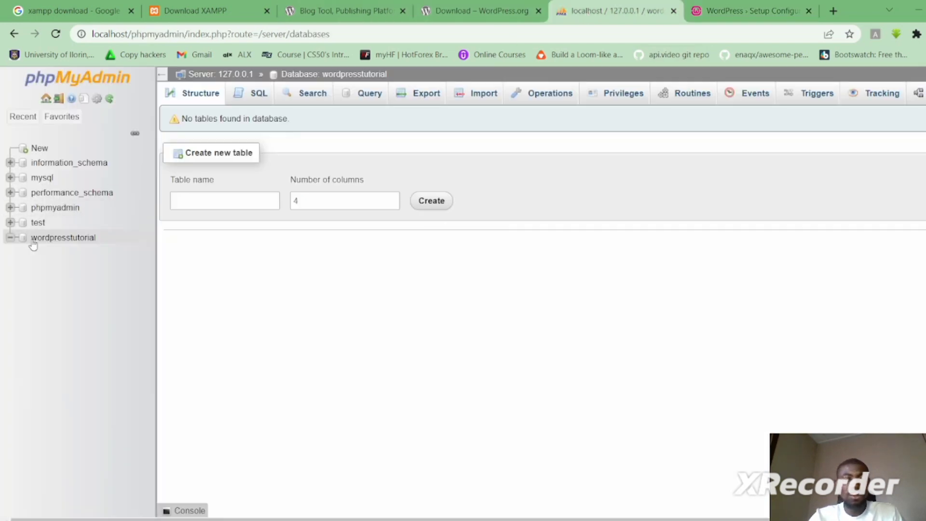
left_click(762, 18)
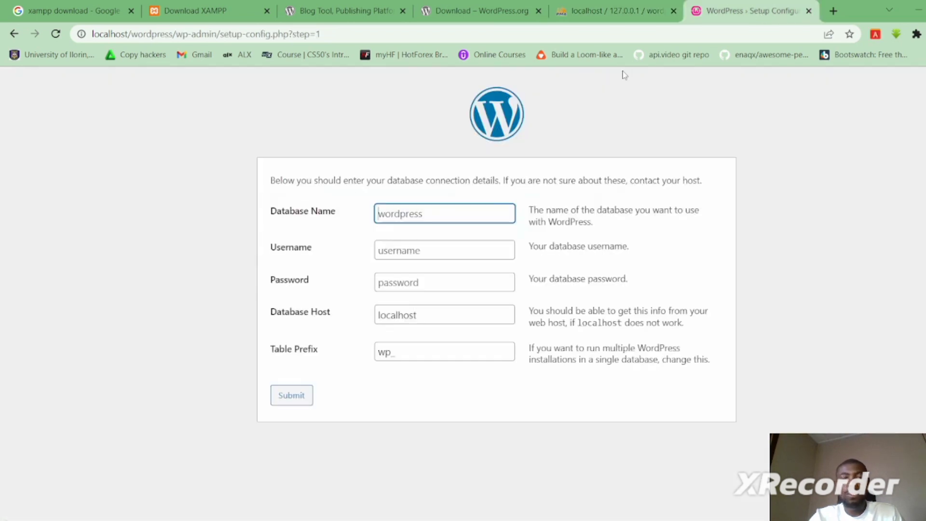
left_click(425, 215)
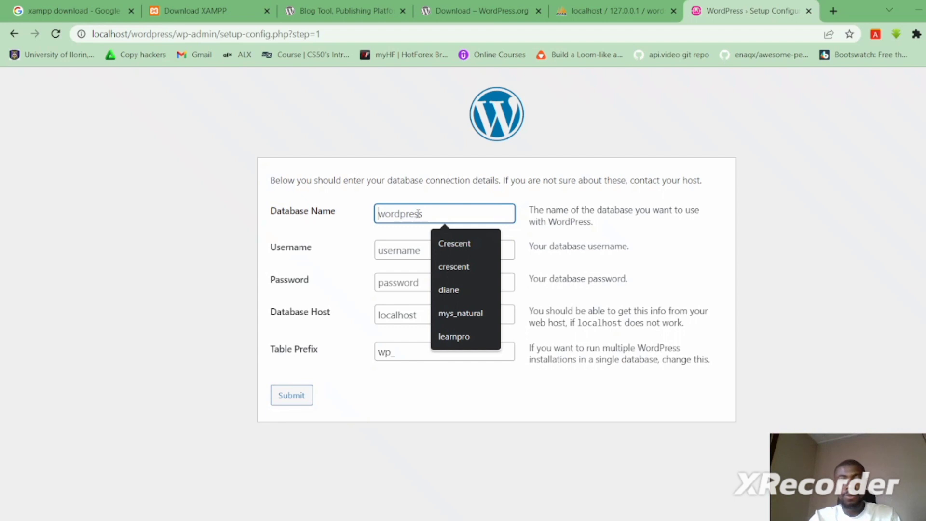
type("wor")
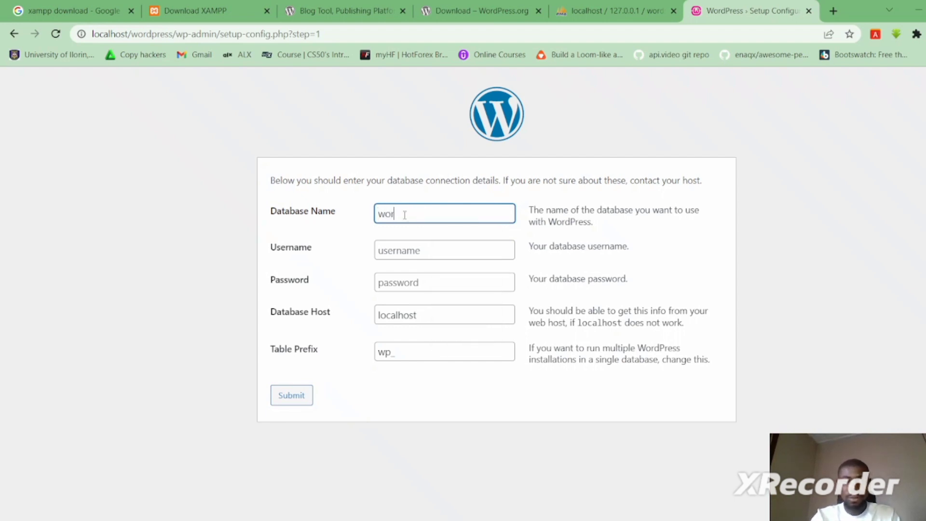
type("dpresstut")
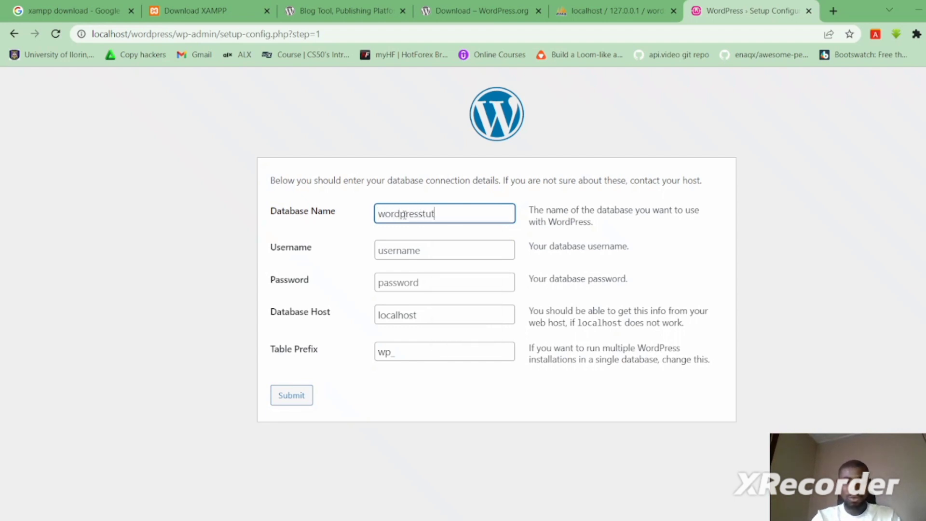
type("orial")
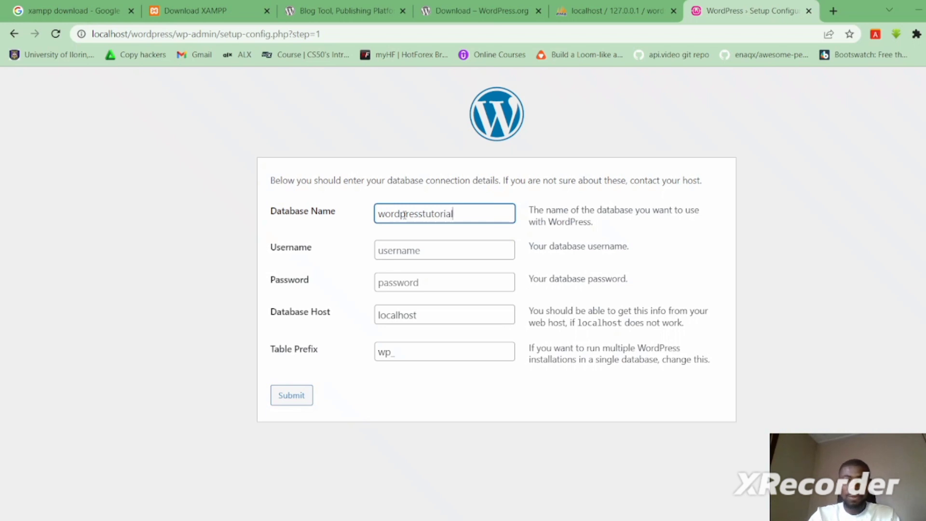
left_click(391, 247)
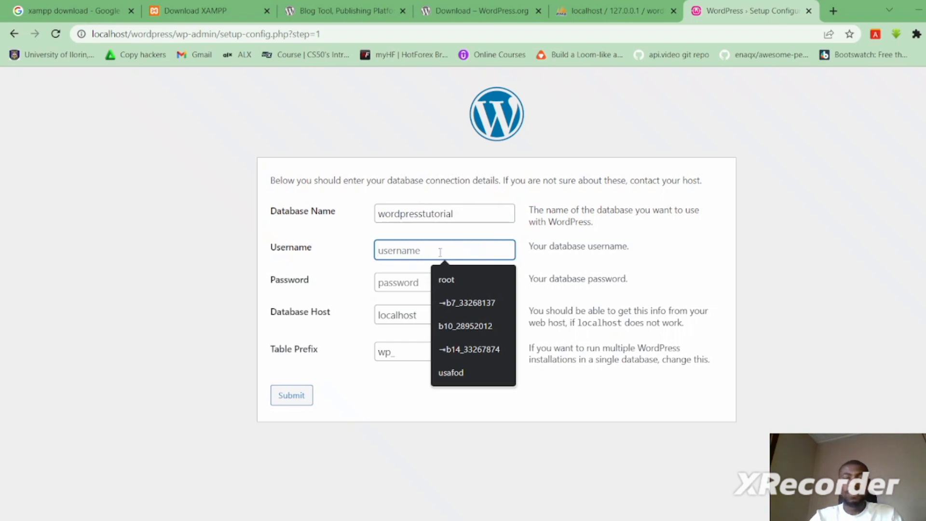
type("root")
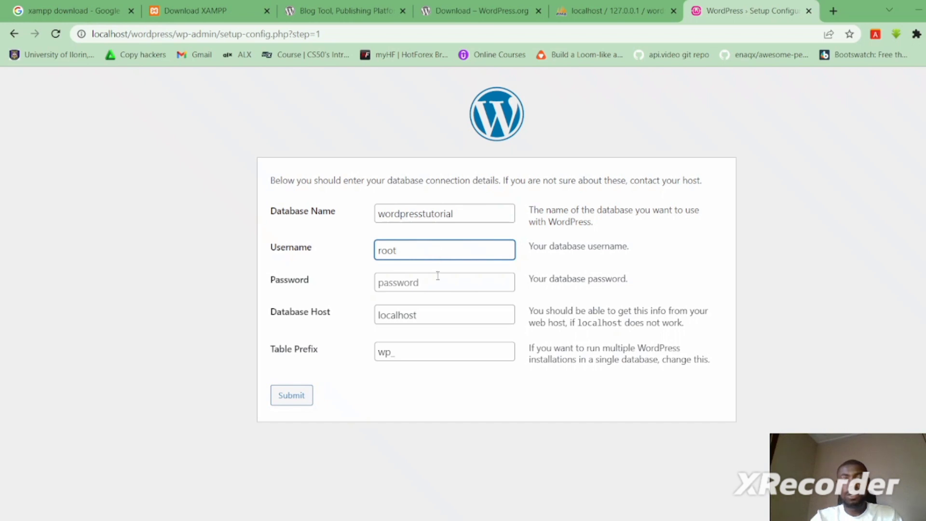
- Leave password empty and host as localhost, set table prefix to wp_, and submit
left_click(438, 277)
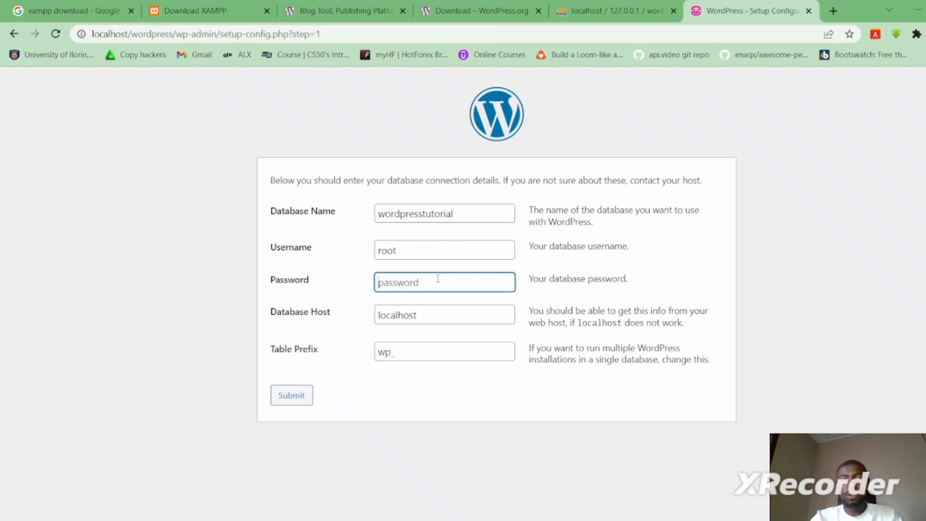
left_click(480, 314)
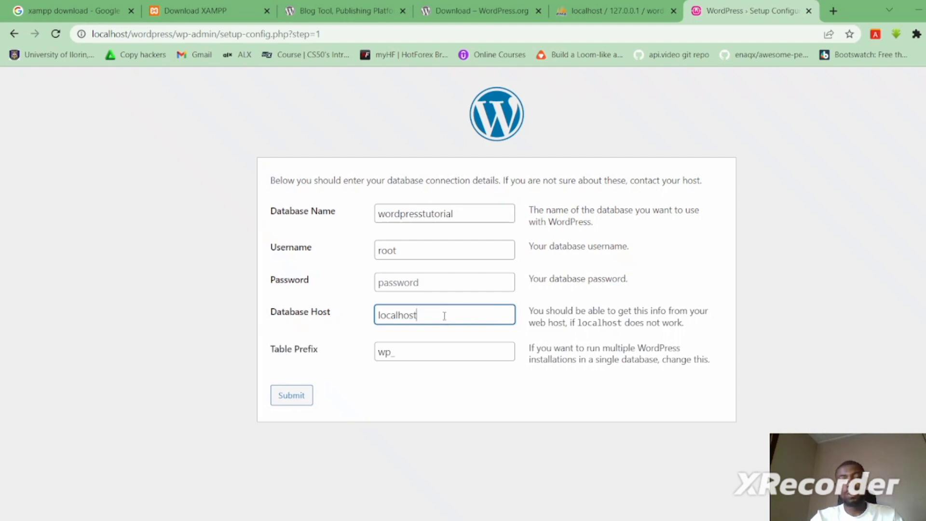
left_click(423, 351)
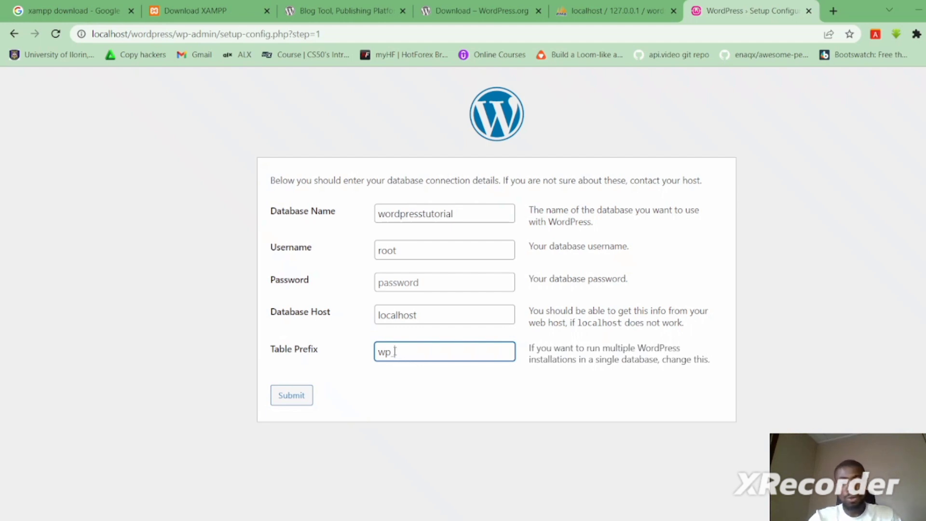
key("BackSpace")
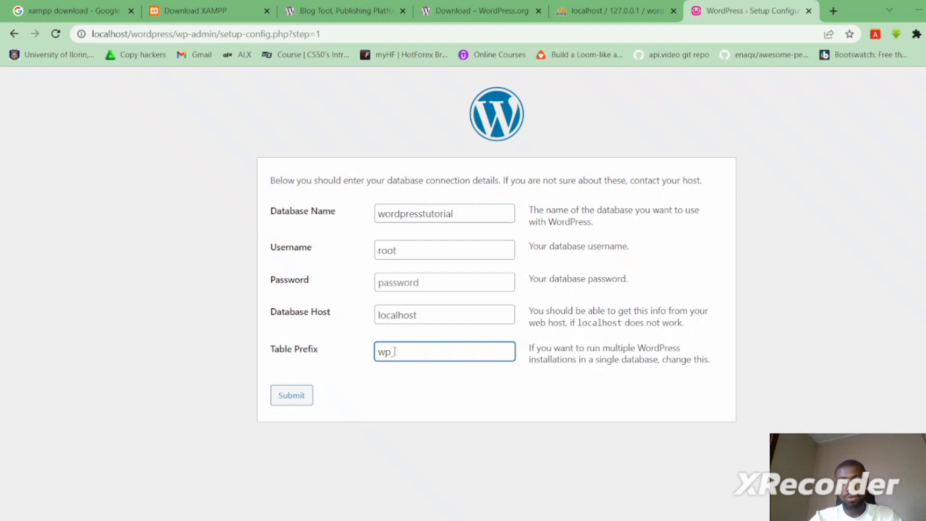
type("_")
left_click(344, 367)
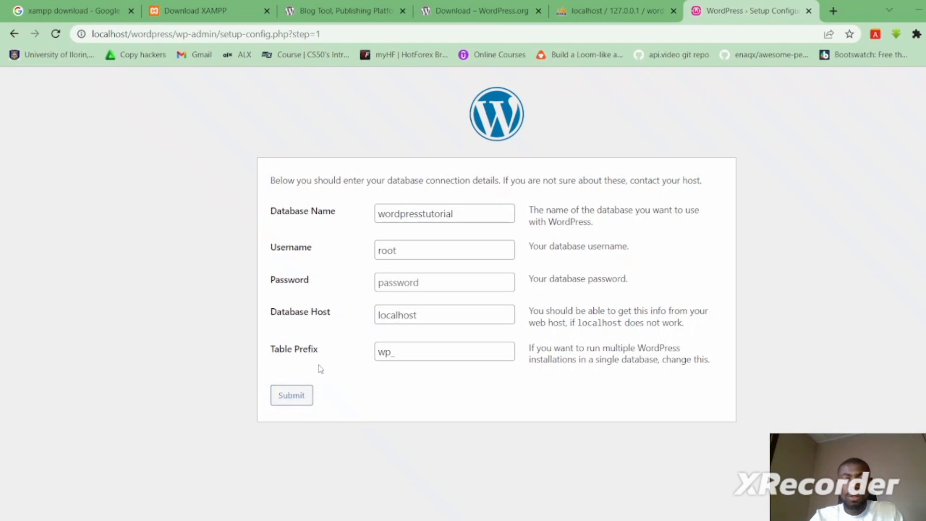
left_click(293, 397)
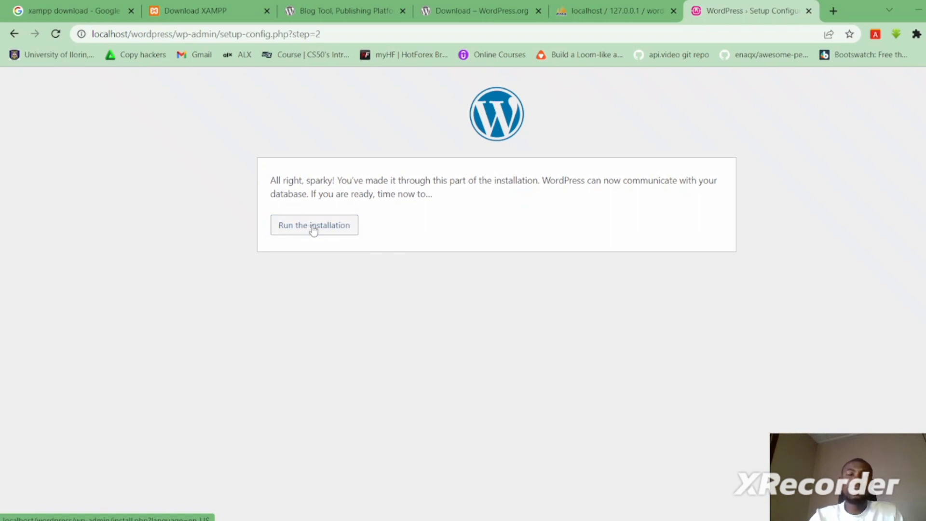
- Run the installation and enter the site title 'WordPress Tutorial'
left_click(314, 227)
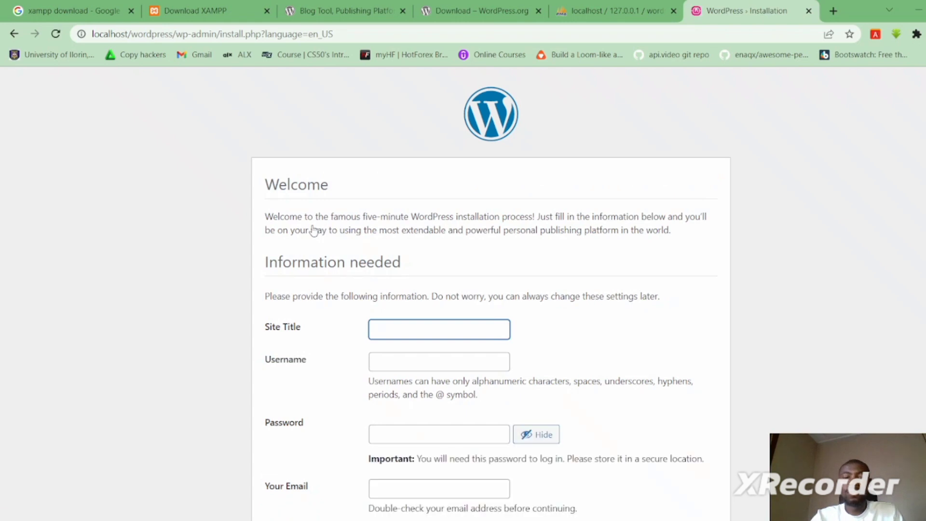
scroll(490, 294, "down", 2)
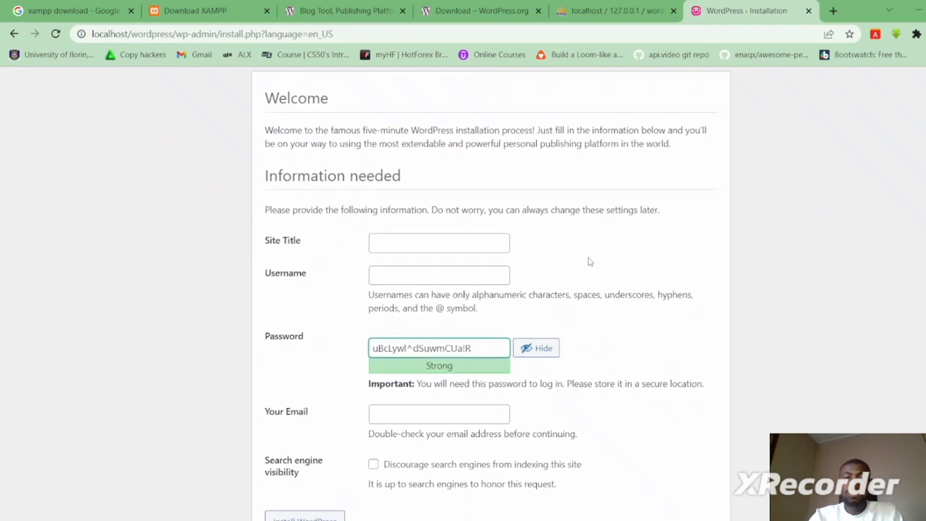
left_click(409, 242)
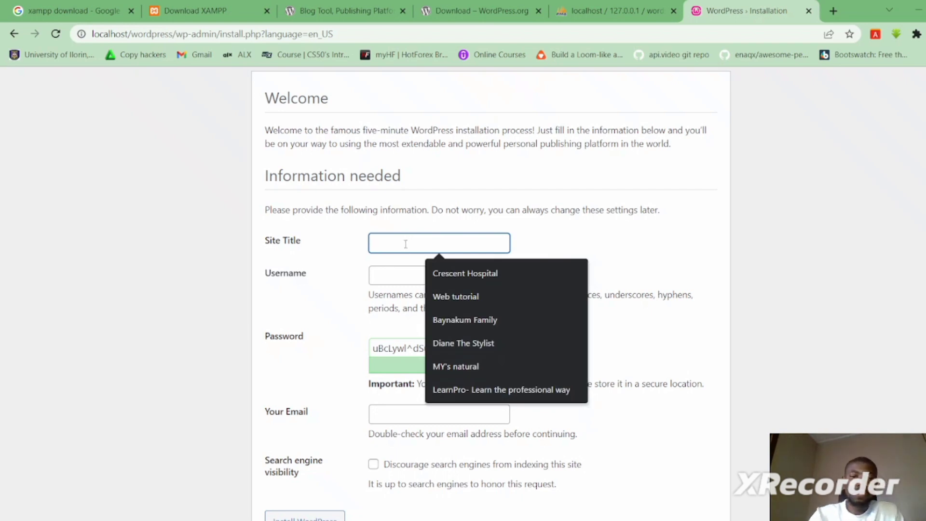
type("W")
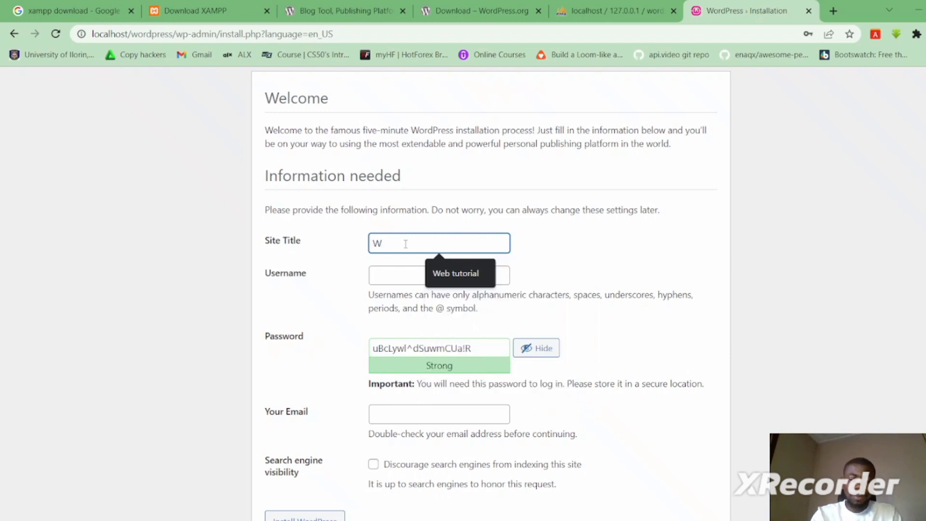
type("or")
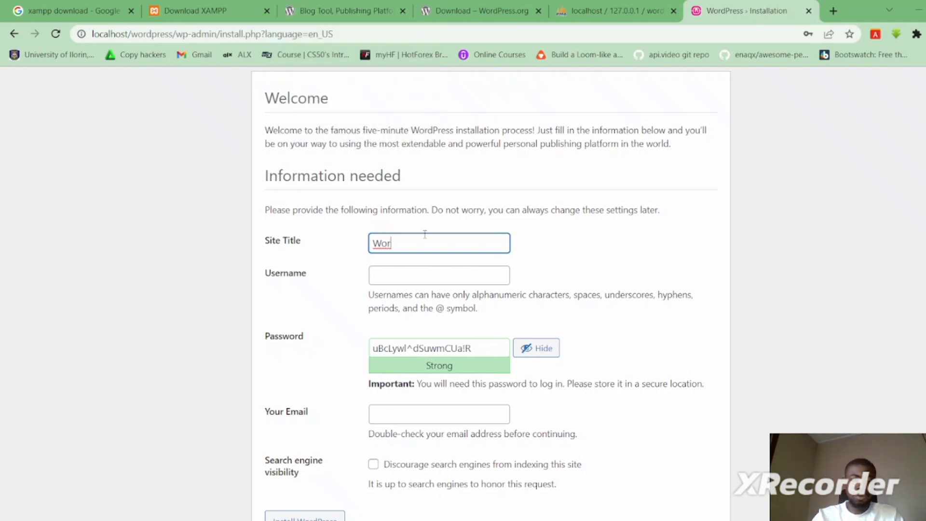
type("dress")
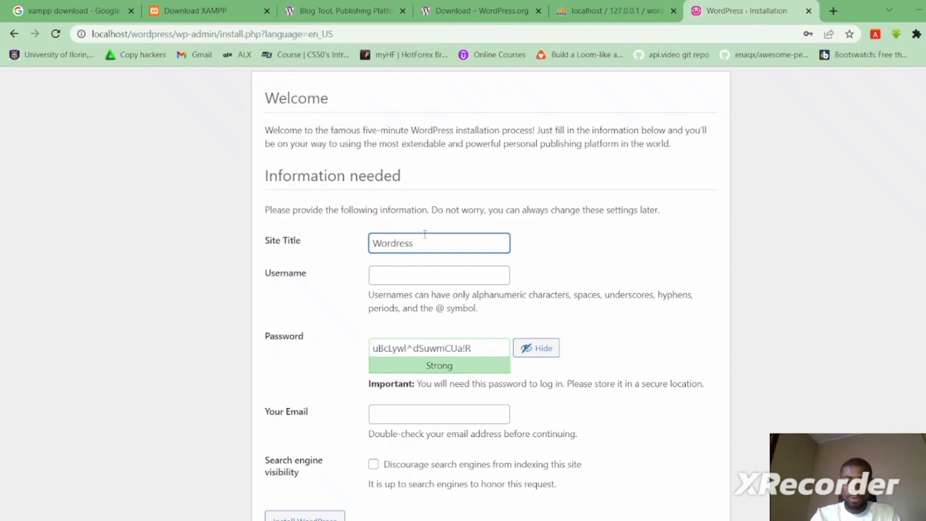
key("Left")
key("Left")
key("Left")
key("Left")
type("Press")
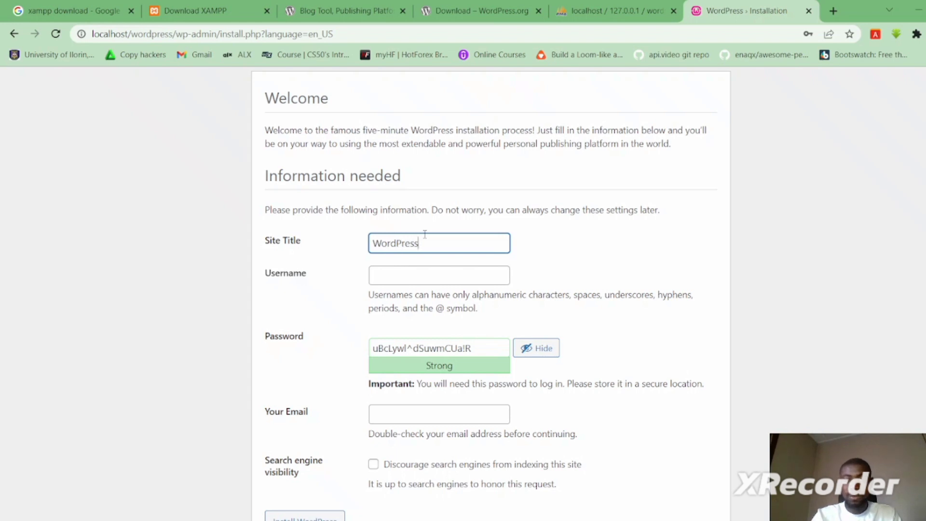
type(" Turto")
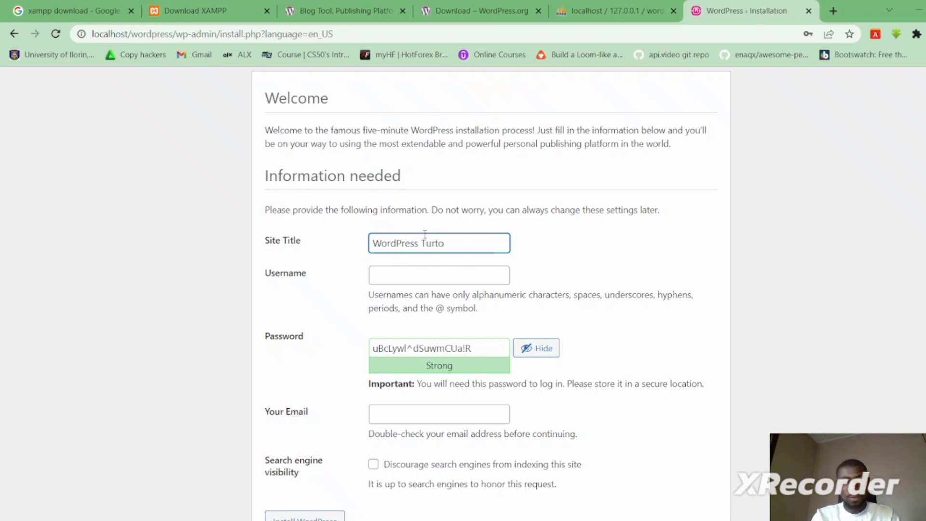
key("BackSpace")
key("BackSpace")
key("BackSpace")
type("torial")
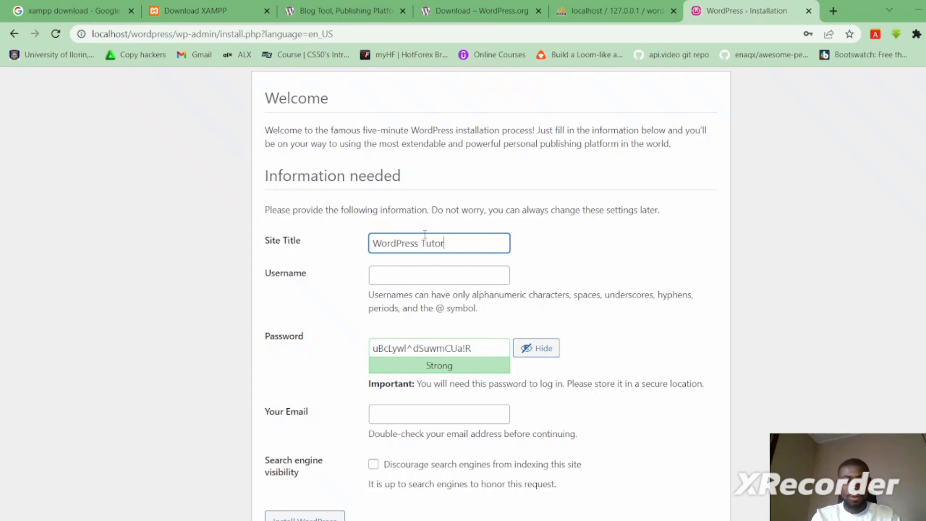
- Enter the admin username and replace the generated password with a short weak password
left_click(417, 268)
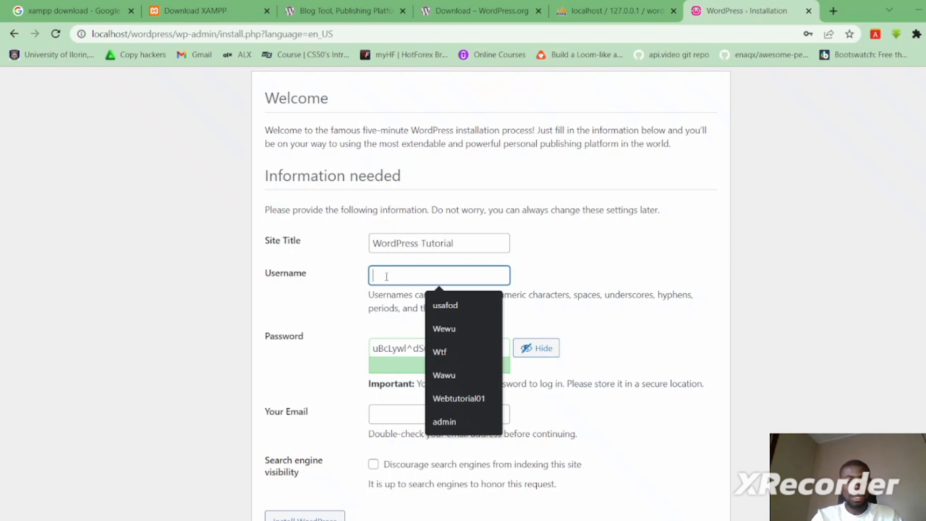
type("admin")
key("Tab")
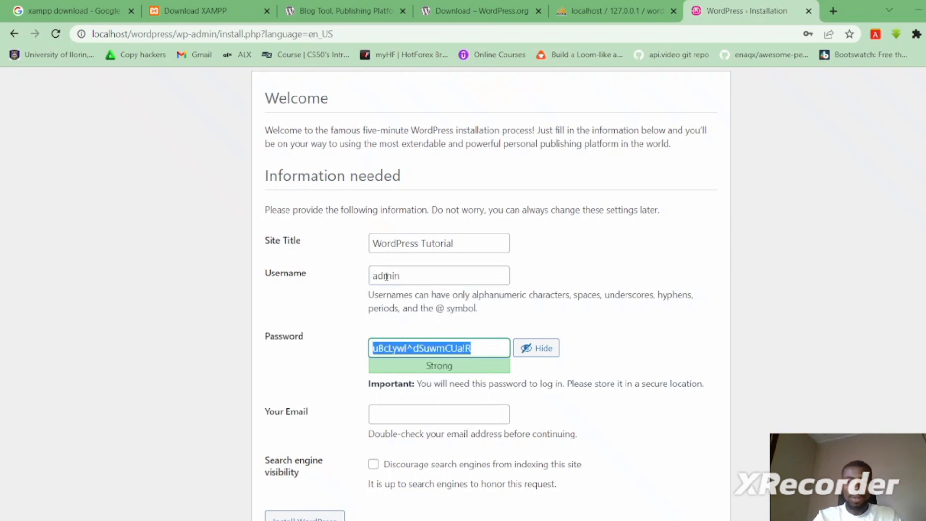
key("BackSpace")
type("admin12")
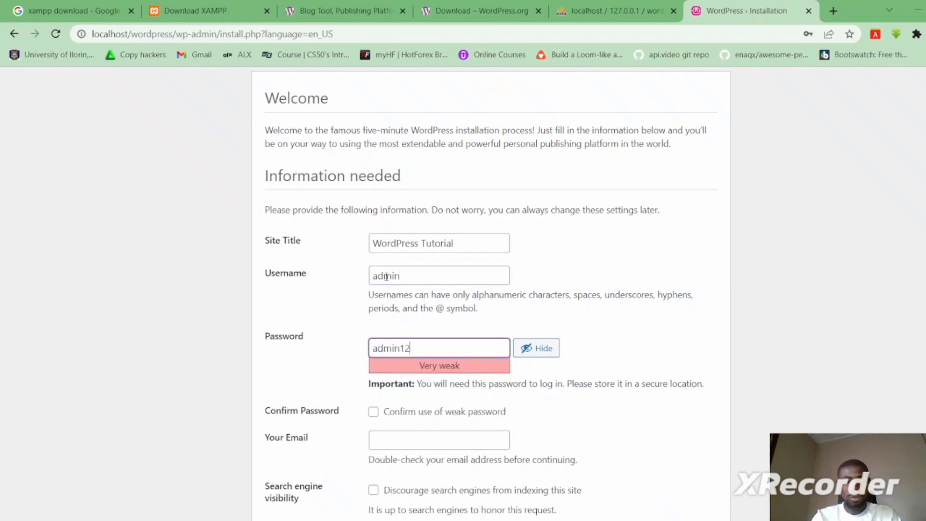
type("34")
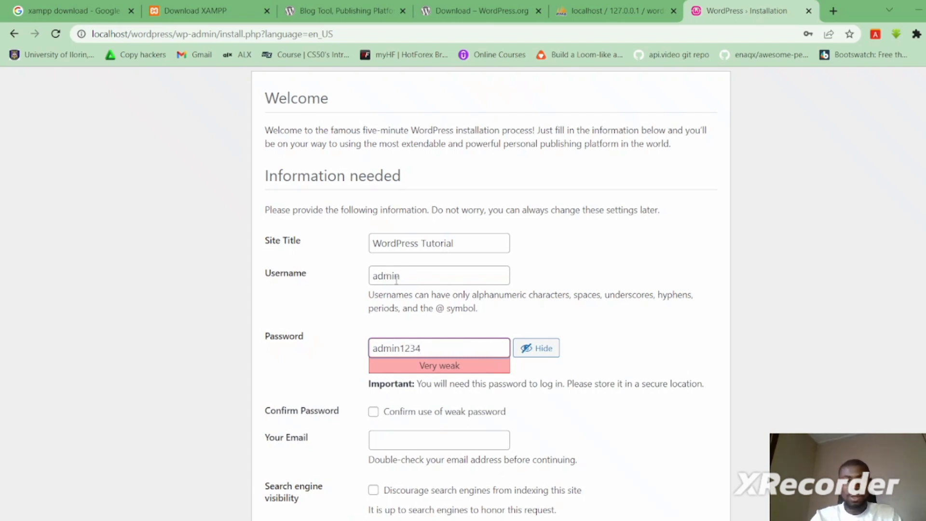
double_click(396, 281)
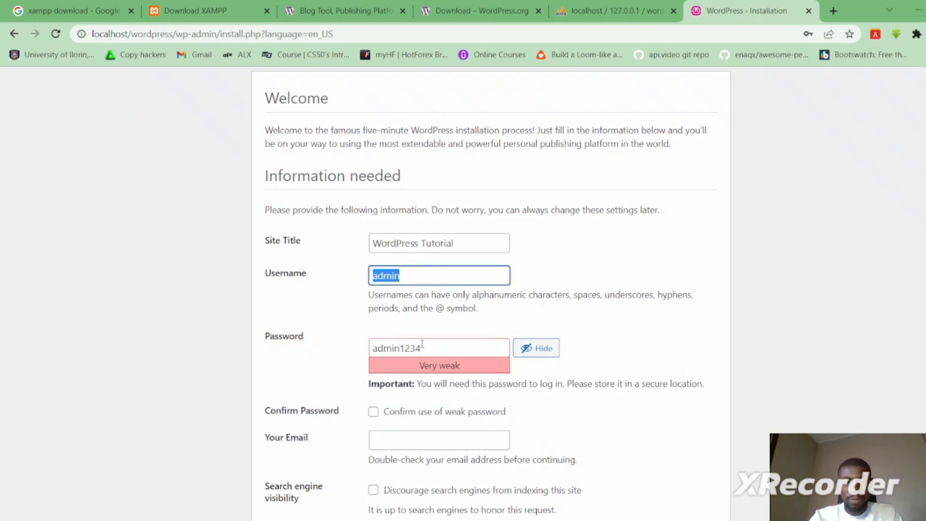
left_click_drag(422, 344, 372, 347)
left_click(404, 277)
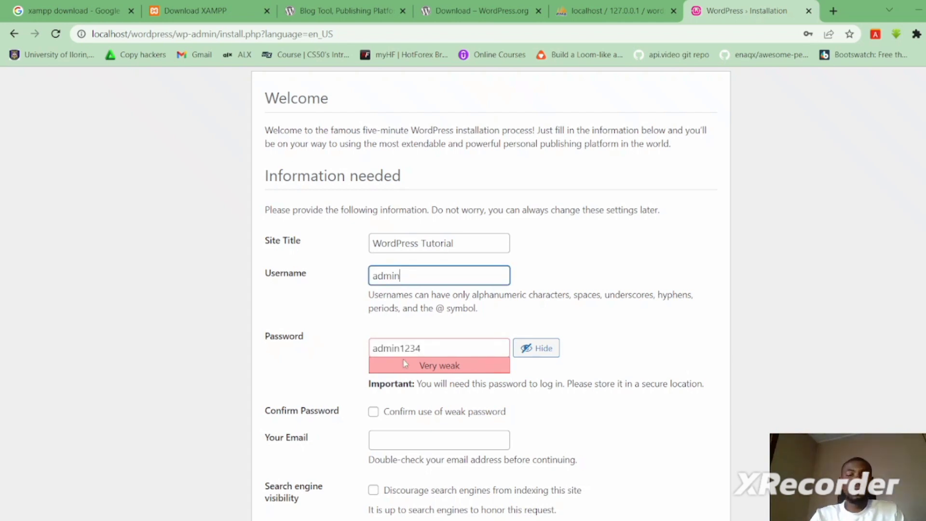
left_click(426, 351)
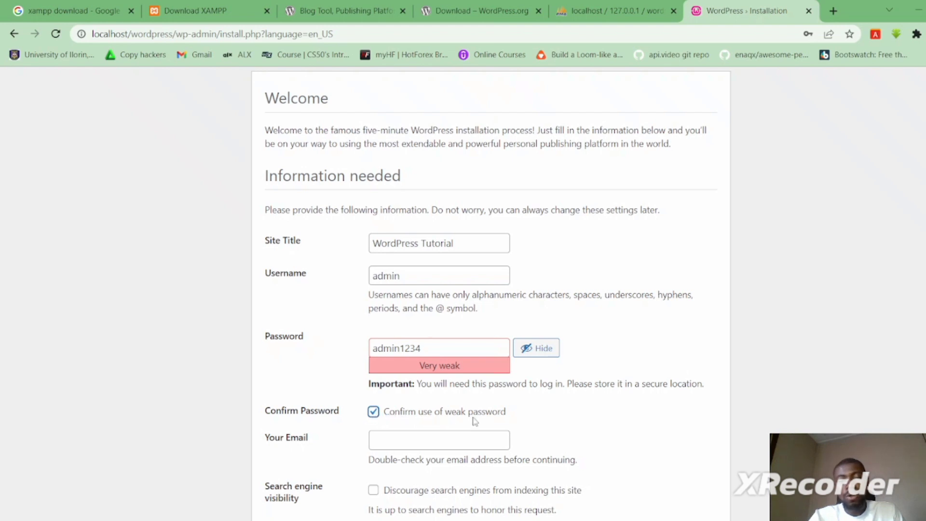
- Fill in the admin e-mail address on the installation form
scroll(545, 421, "down", 1)
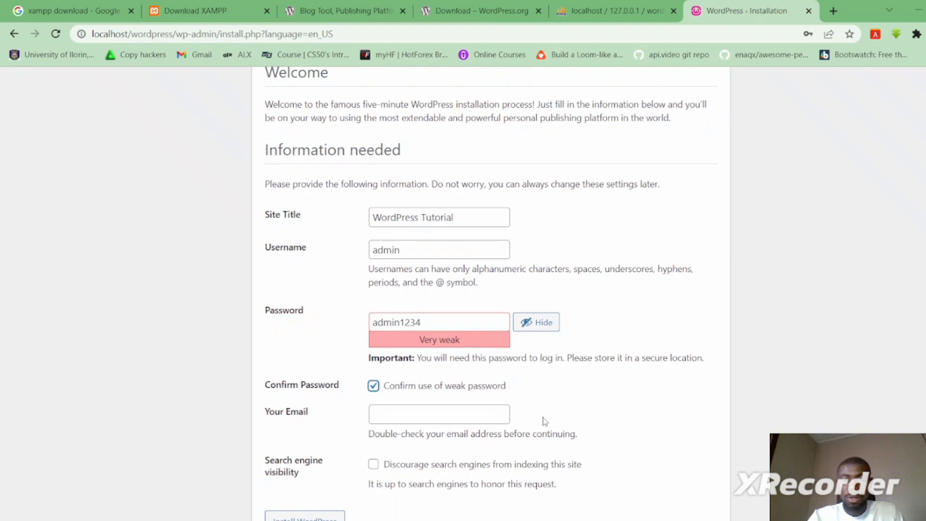
left_click(468, 414)
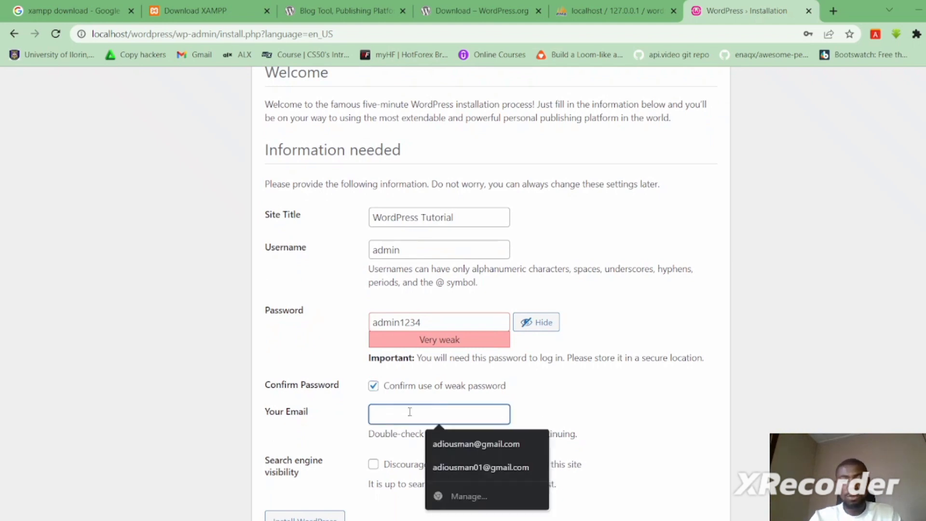
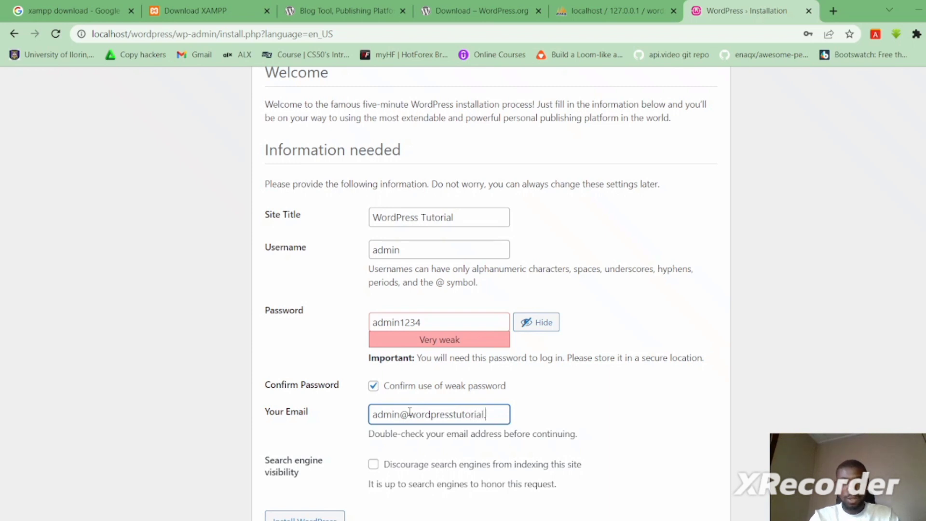
left_click(305, 479)
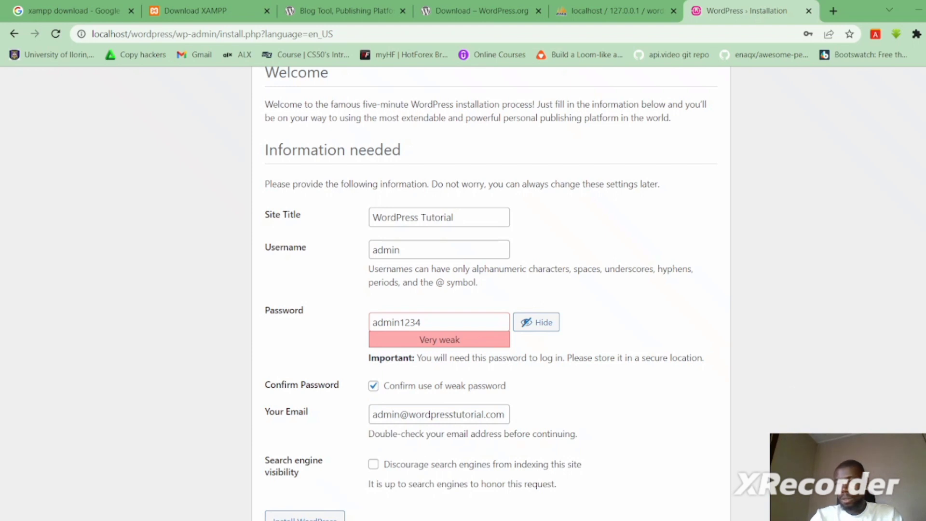
scroll(574, 371, "down", 1)
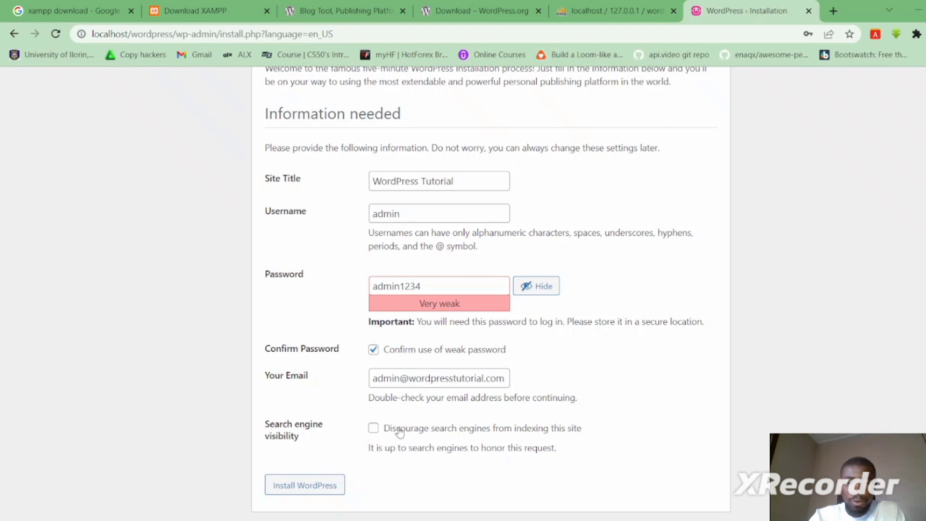
- Install WordPress and go to the WordPress Tutorial login page from the Success screen
left_click(301, 487)
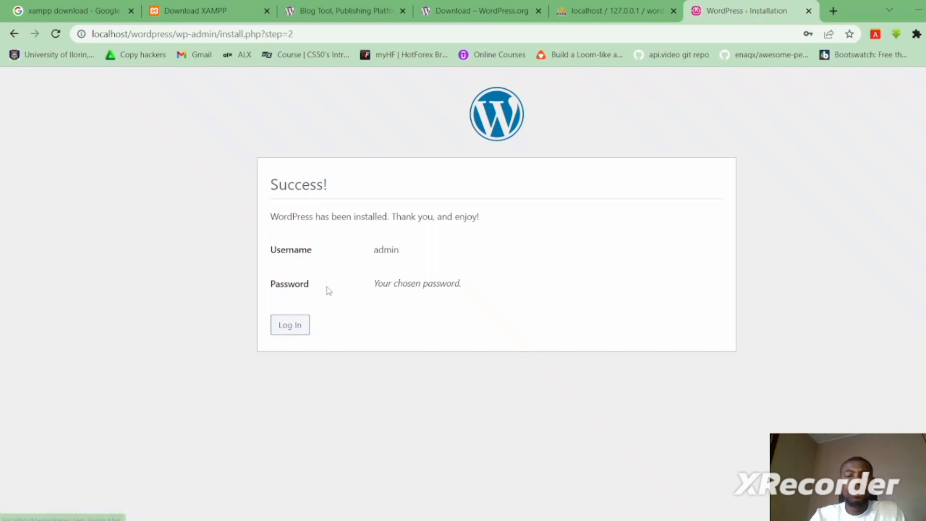
left_click(291, 328)
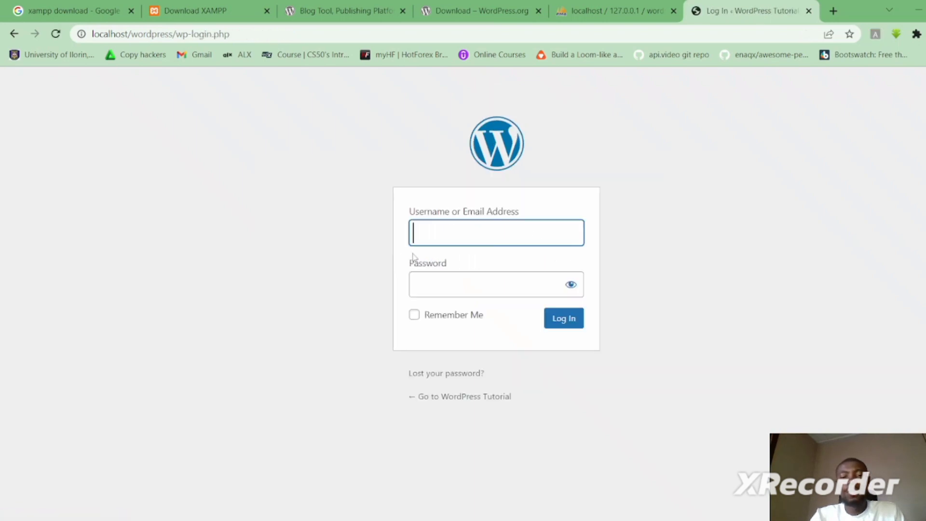
- Sign in on wp-login.php with the admin username and the account password
left_click(480, 234)
type("admin")
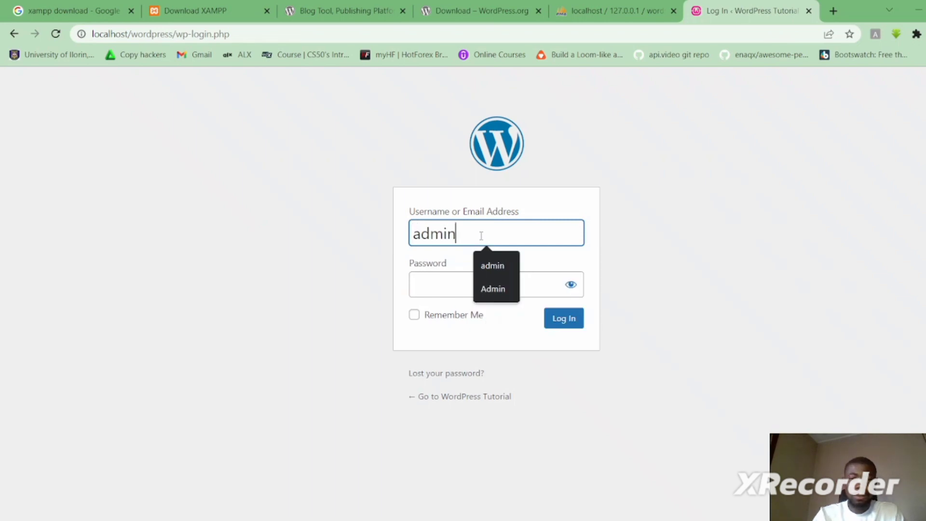
key("Tab")
type("admin")
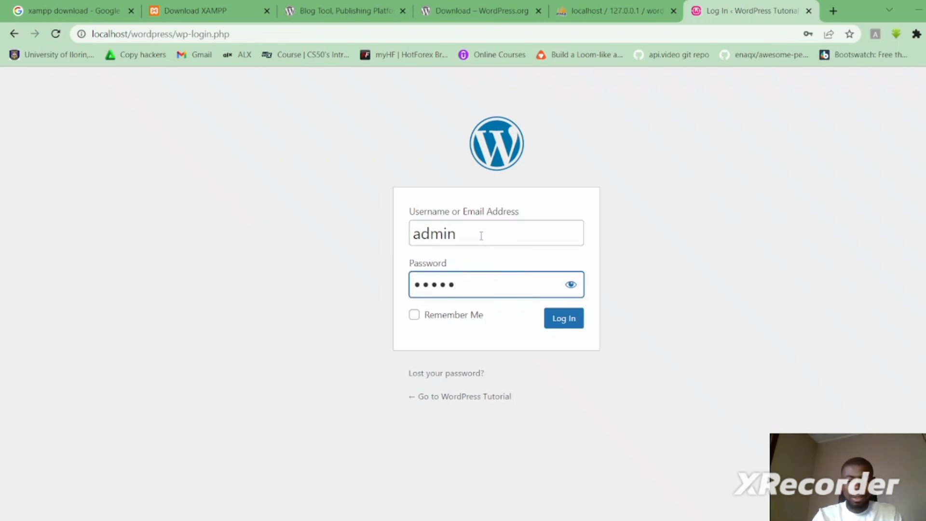
type("1234")
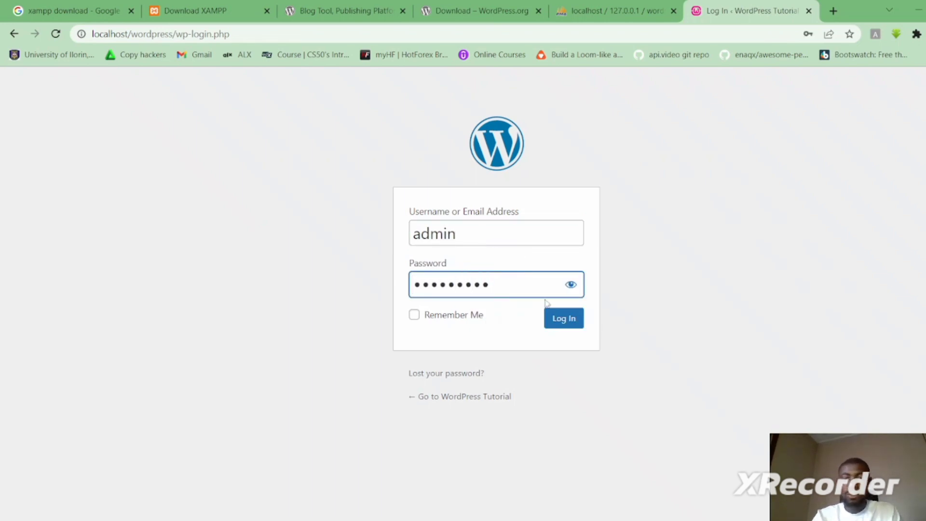
left_click(561, 324)
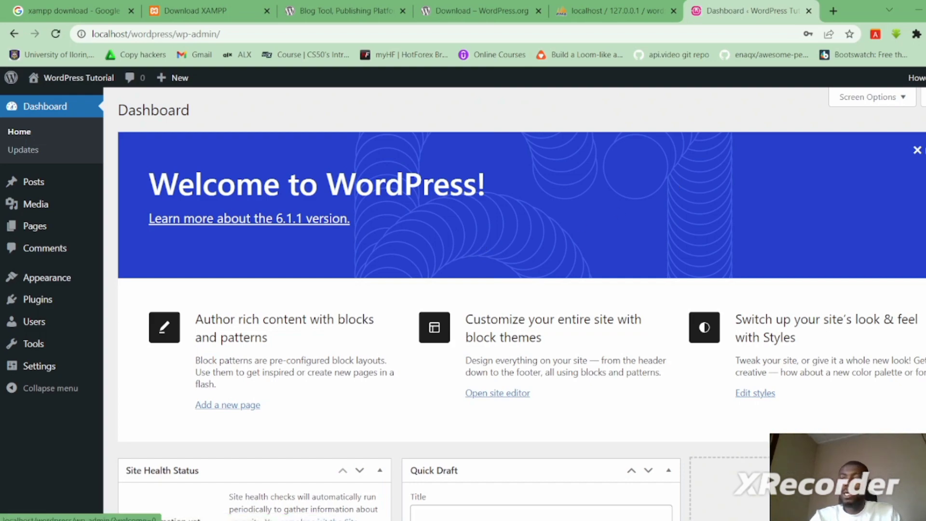
- Open Visit Site in a new tab, look over the front page, then return to the dashboard tab
scroll(521, 304, "down", 9)
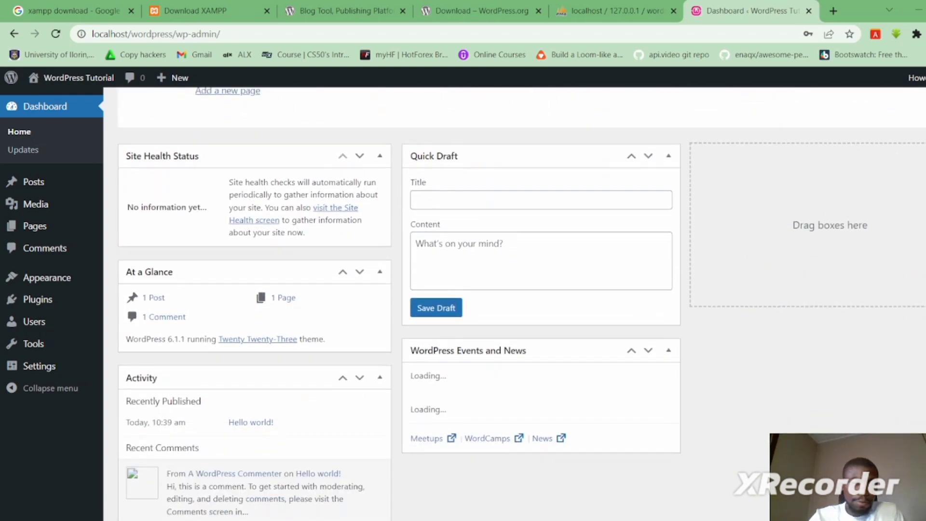
scroll(521, 303, "up", 9)
scroll(592, 137, "up", 1)
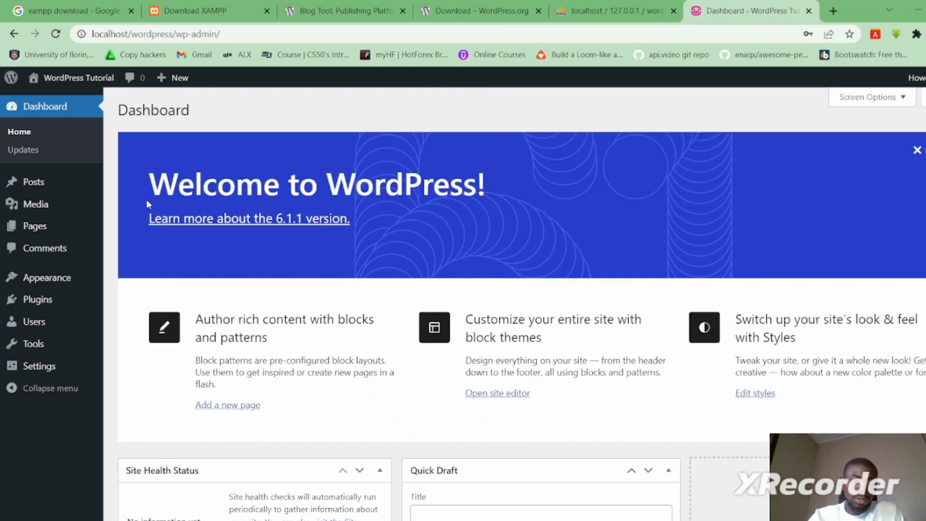
mouse_move(68, 80)
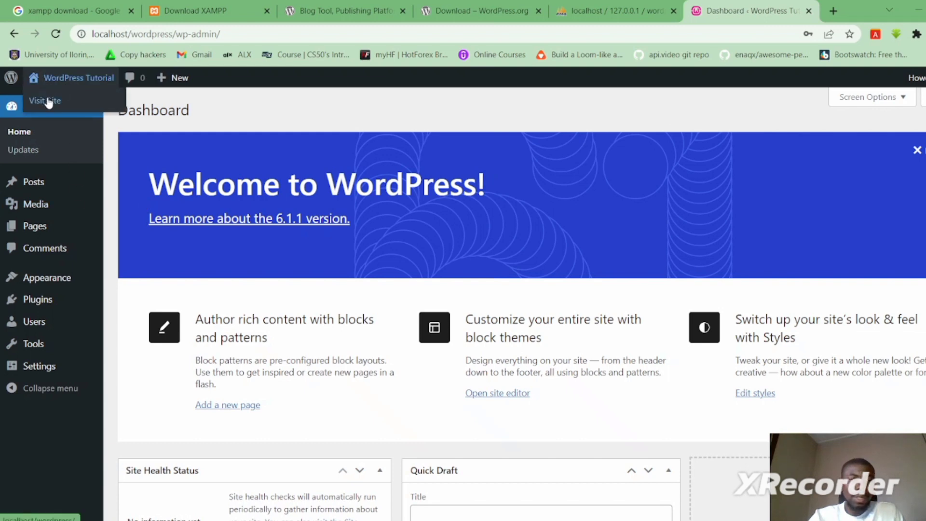
right_click(51, 100)
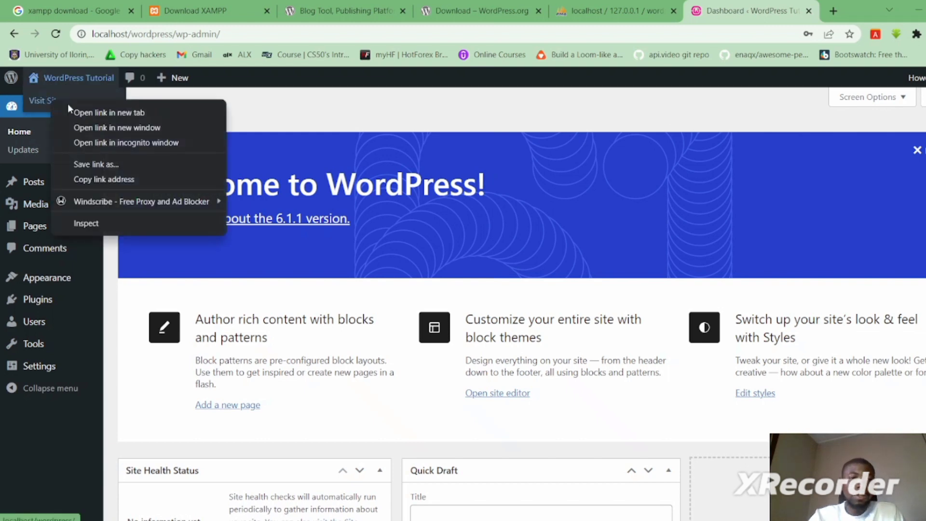
left_click(101, 111)
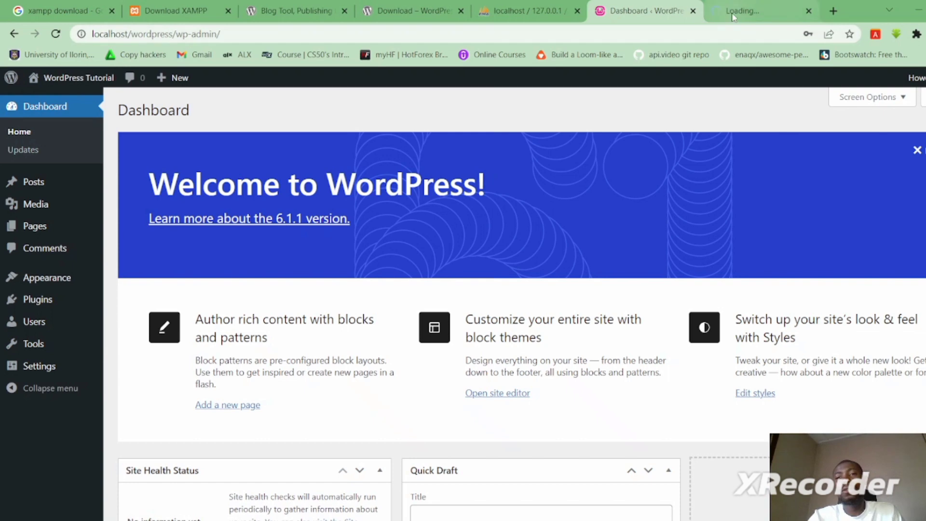
left_click(739, 14)
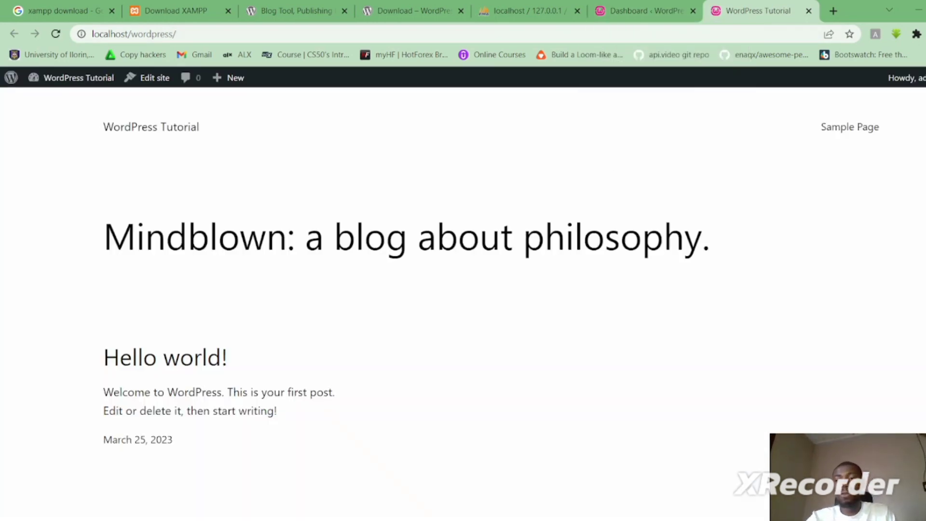
scroll(464, 290, "down", 6)
scroll(739, 151, "up", 6)
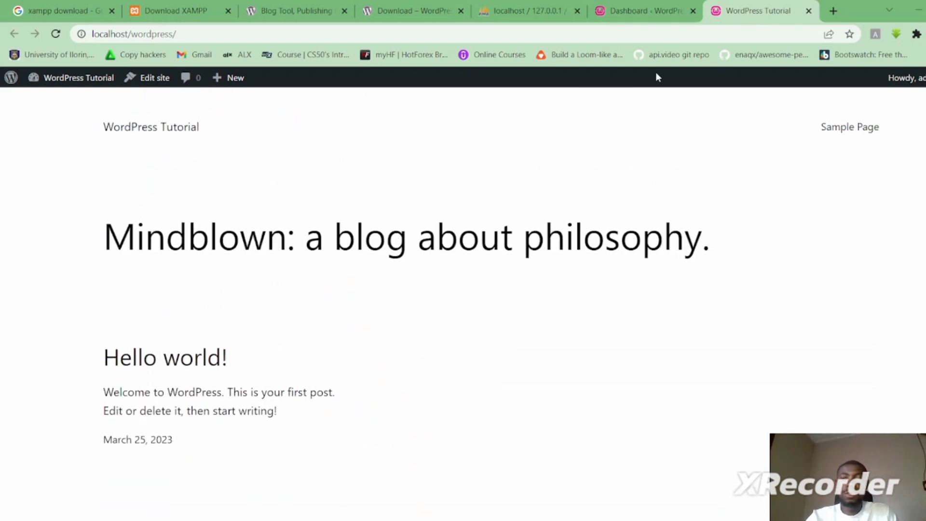
left_click(635, 10)
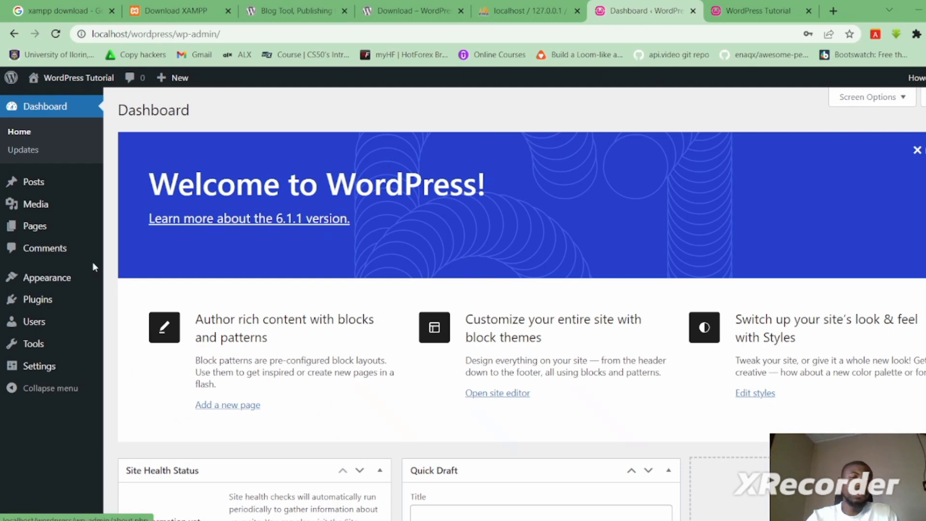
- Activate Twenty Twenty-Two under Appearance > Themes, try Add New, then switch to the front page tab
mouse_move(58, 276)
left_click(140, 280)
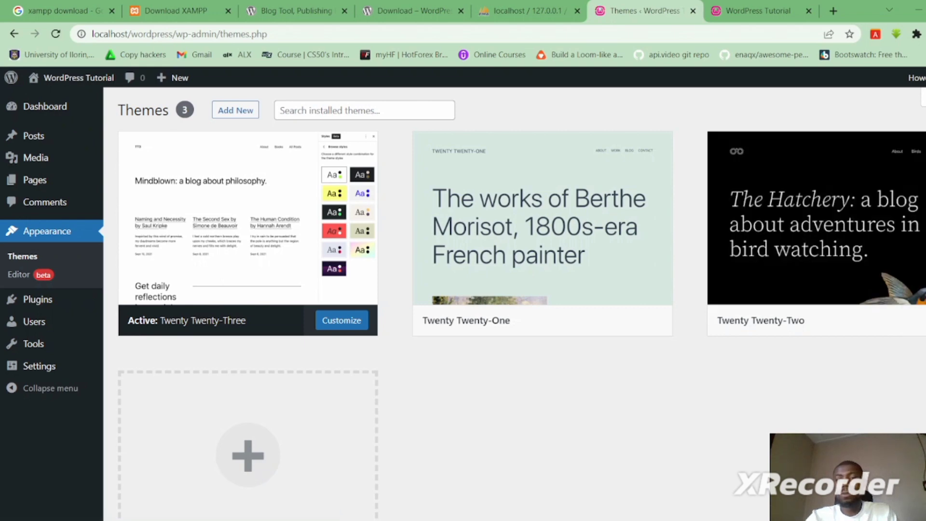
left_click(837, 236)
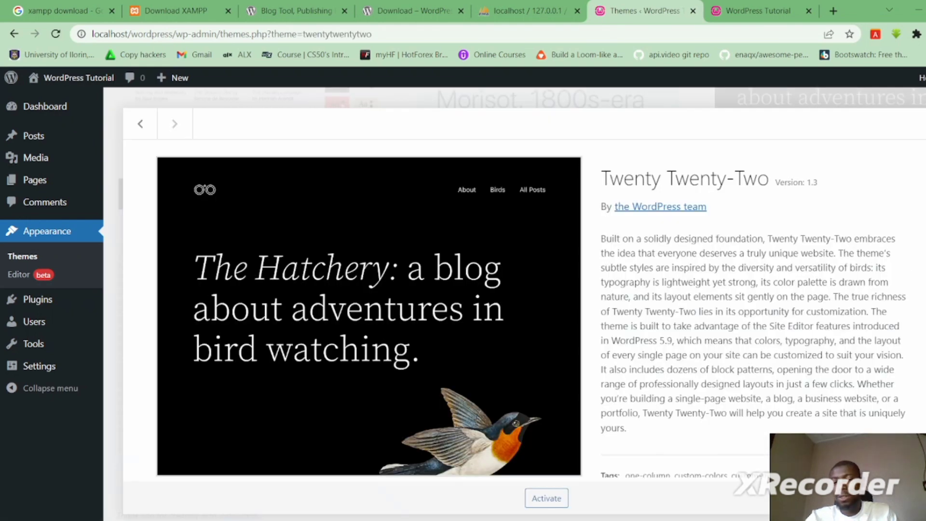
left_click(547, 499)
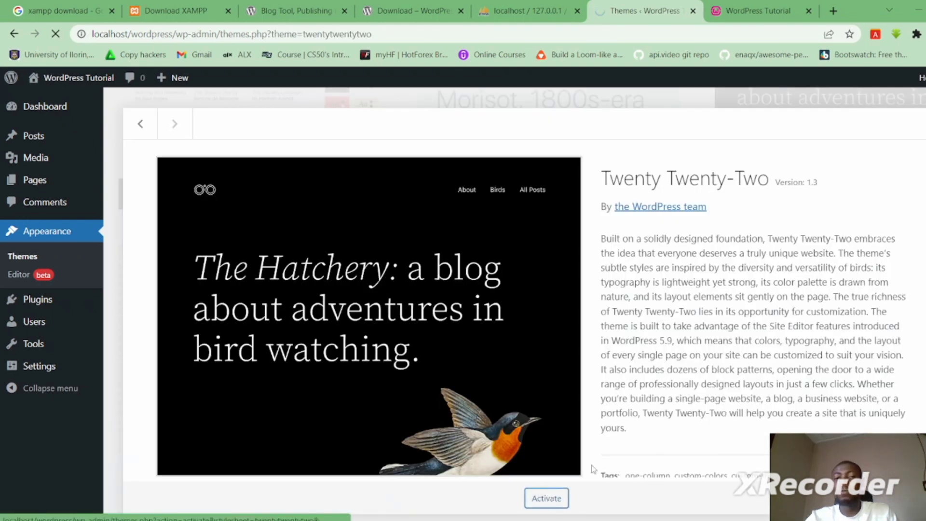
scroll(524, 290, "down", 1)
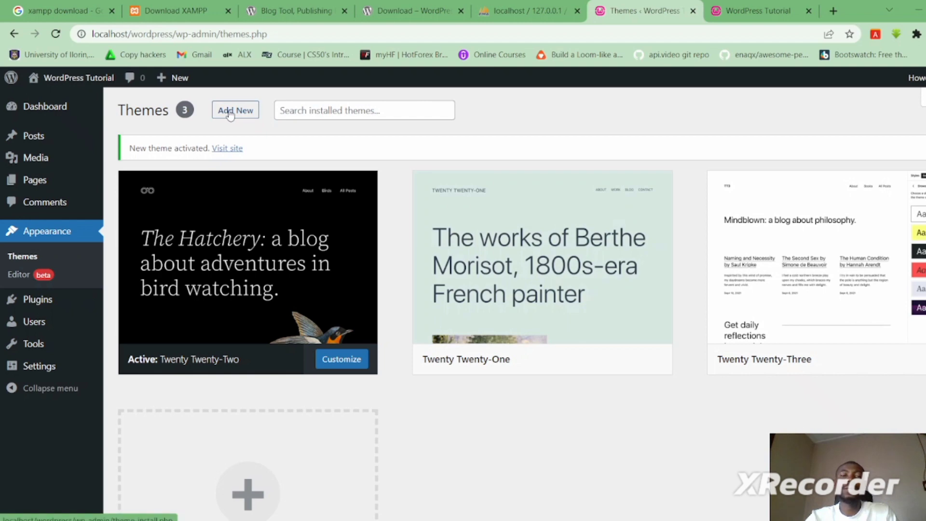
left_click(338, 110)
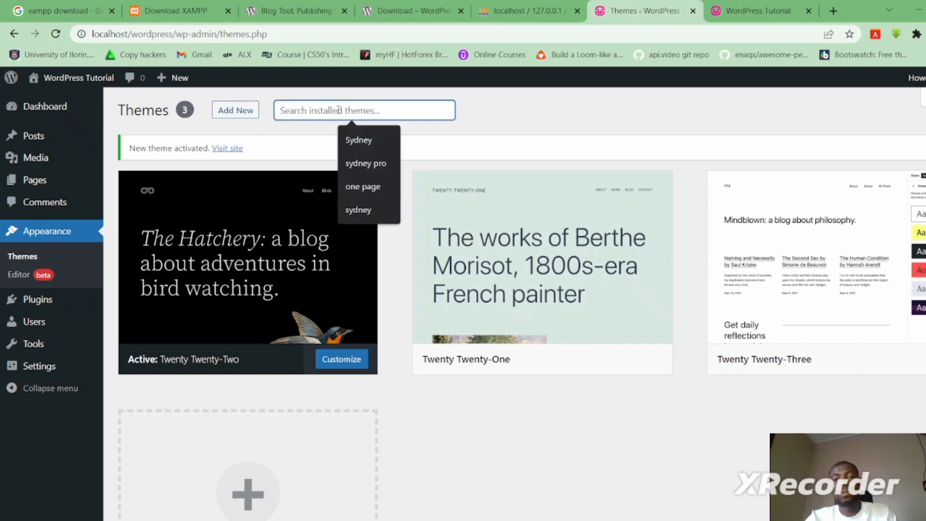
left_click(240, 115)
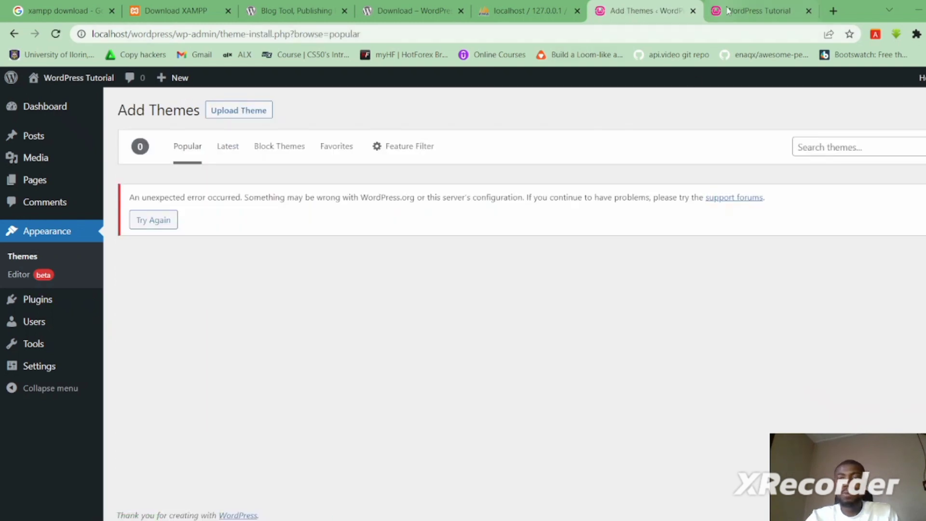
left_click(749, 11)
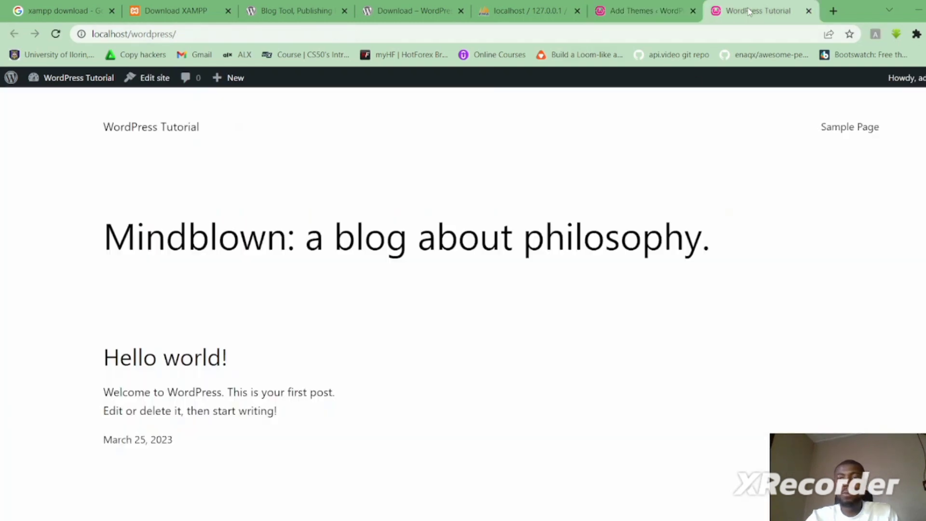
- Reload the front page and scroll through the Twenty Twenty-Two bird header and Hello world! post
left_click(56, 35)
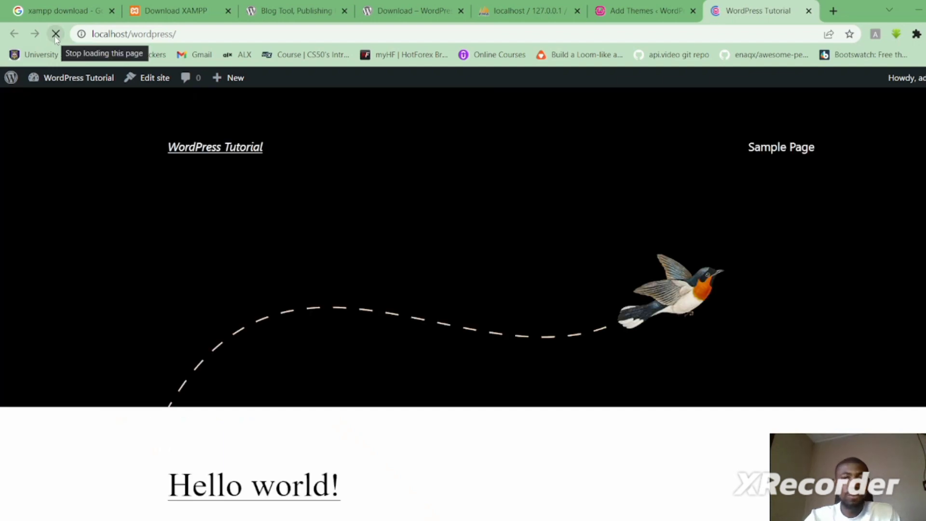
scroll(463, 289, "down", 5)
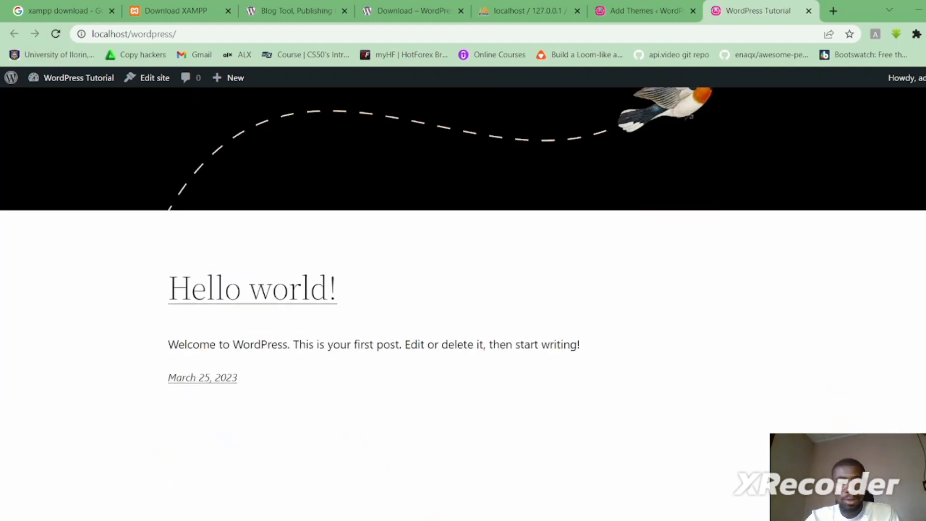
scroll(463, 289, "up", 5)
scroll(463, 290, "down", 5)
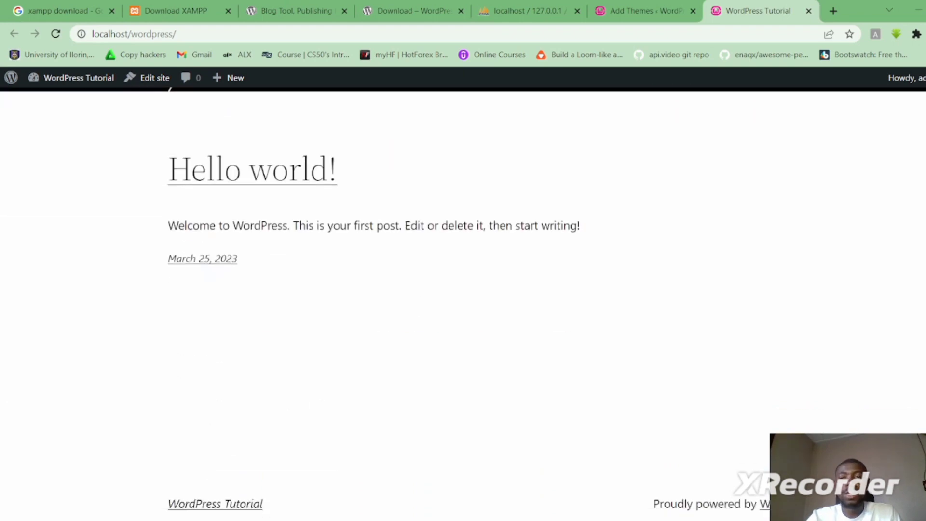
scroll(463, 289, "up", 5)
mouse_move(56, 83)
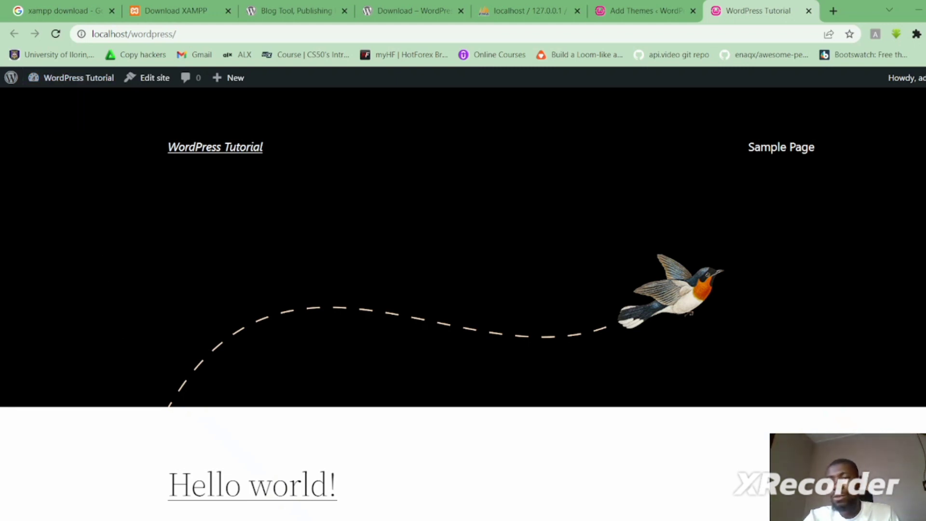
scroll(463, 260, "down", 5)
scroll(463, 260, "down", 1)
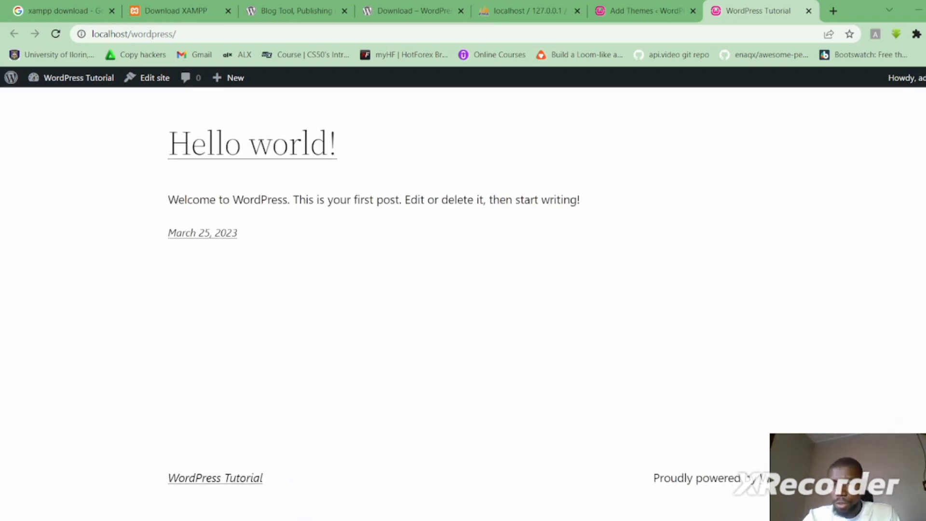
- Return via XAMPP to the phpMyAdmin wordpresstutorial tab, then bring the screen recorder forward
mouse_move(737, 520)
left_click(736, 476)
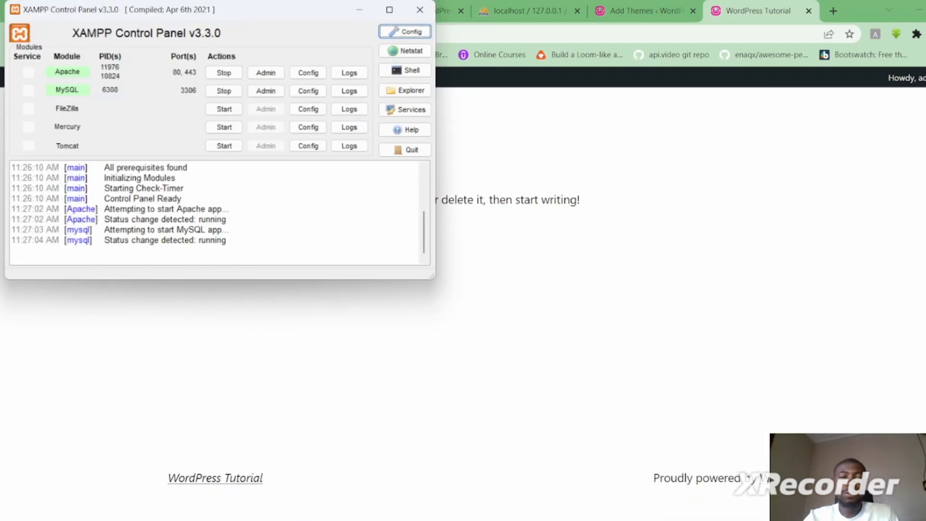
mouse_move(684, 520)
left_click(727, 452)
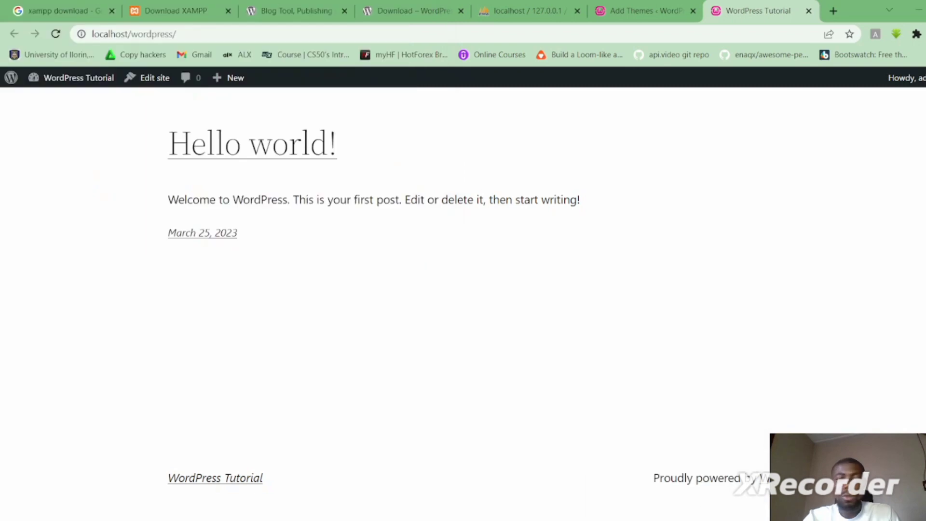
left_click(517, 13)
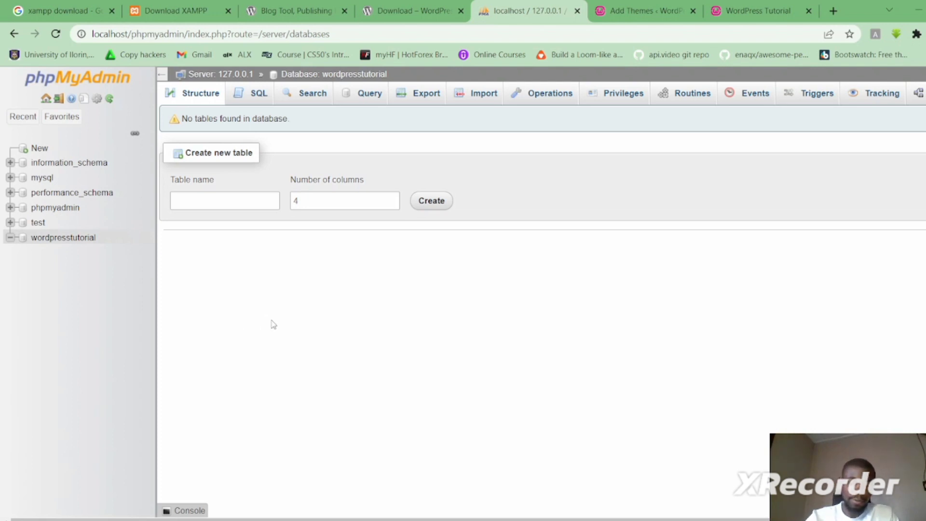
key("super")
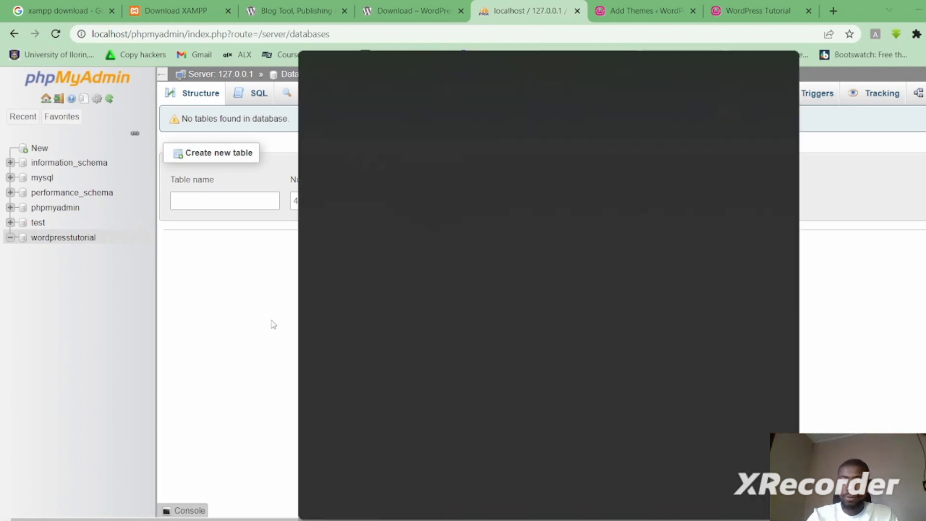
left_click(615, 520)
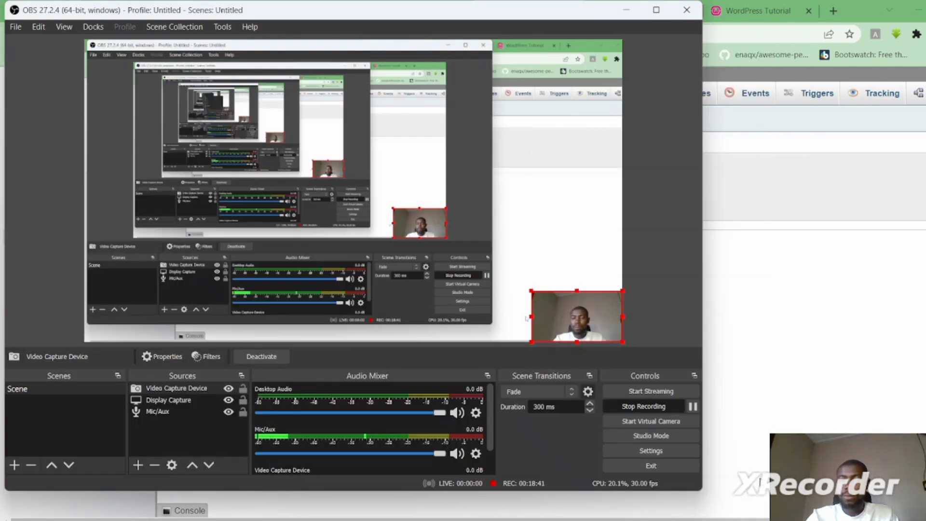